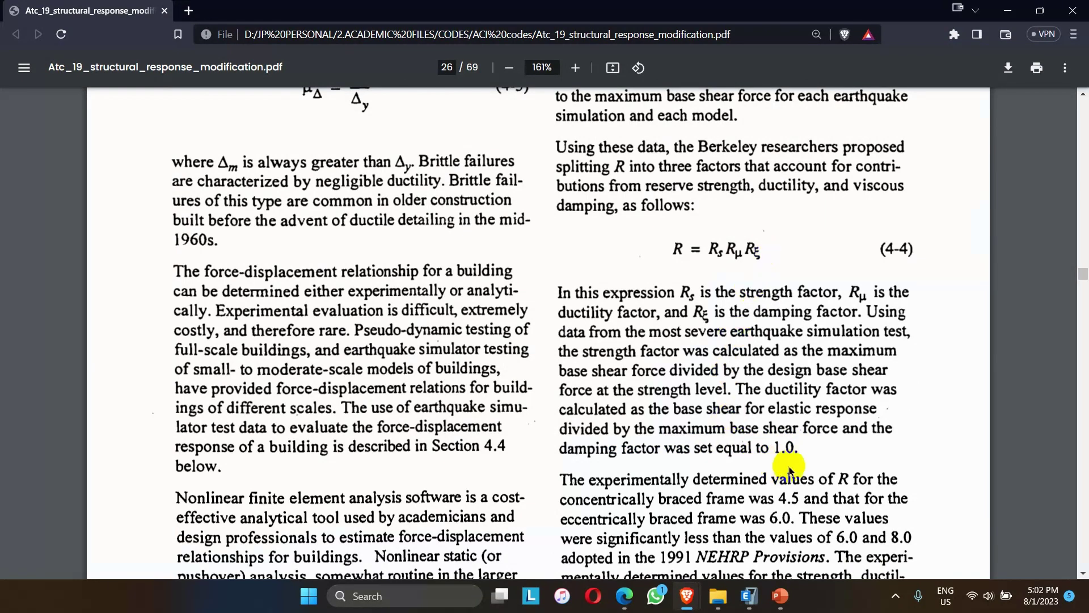
Switch to Edge to review redundancy factor clause C12.3.4.2 in the ASCE7-16 PDF, and return to the Response Reduction Factor slide in PowerPoint
{"action": "left_click", "coordinate": [625, 602]}
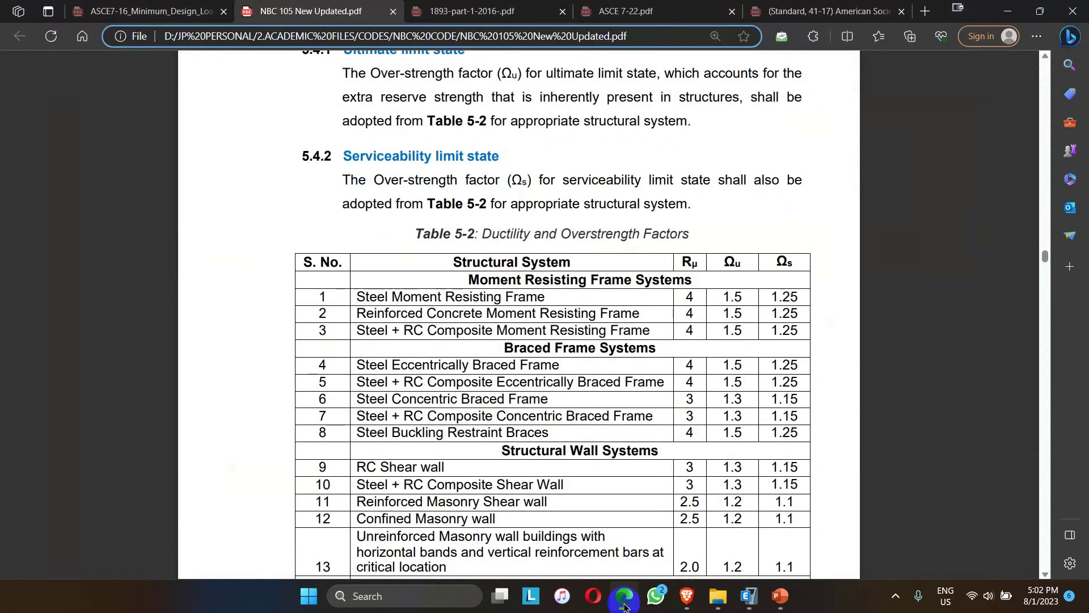
{"action": "left_click", "coordinate": [627, 13]}
{"action": "left_click", "coordinate": [463, 10]}
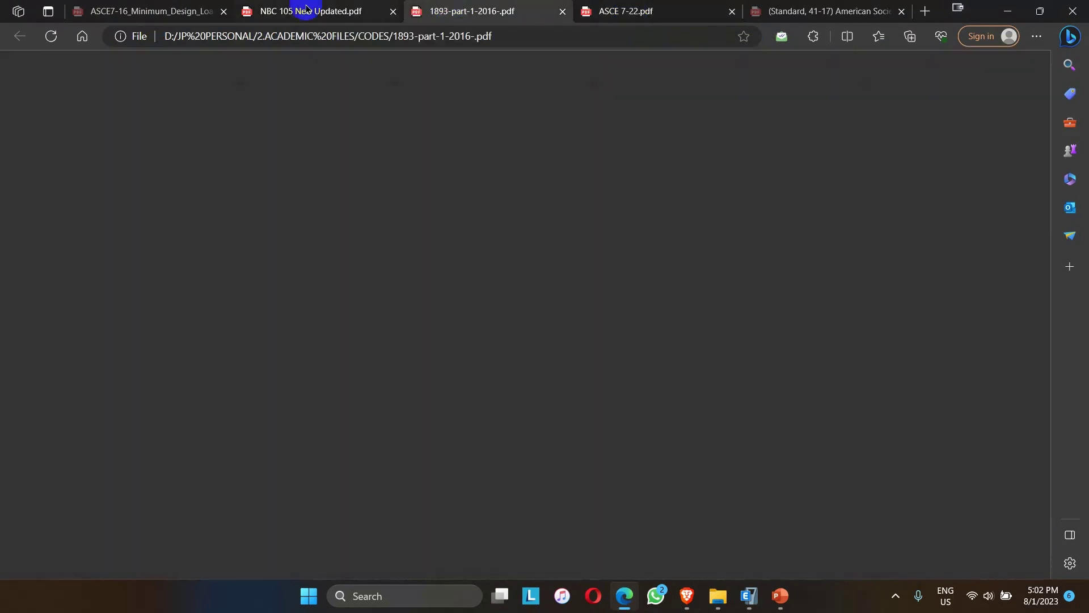
{"action": "left_click", "coordinate": [295, 10]}
{"action": "left_click", "coordinate": [155, 17]}
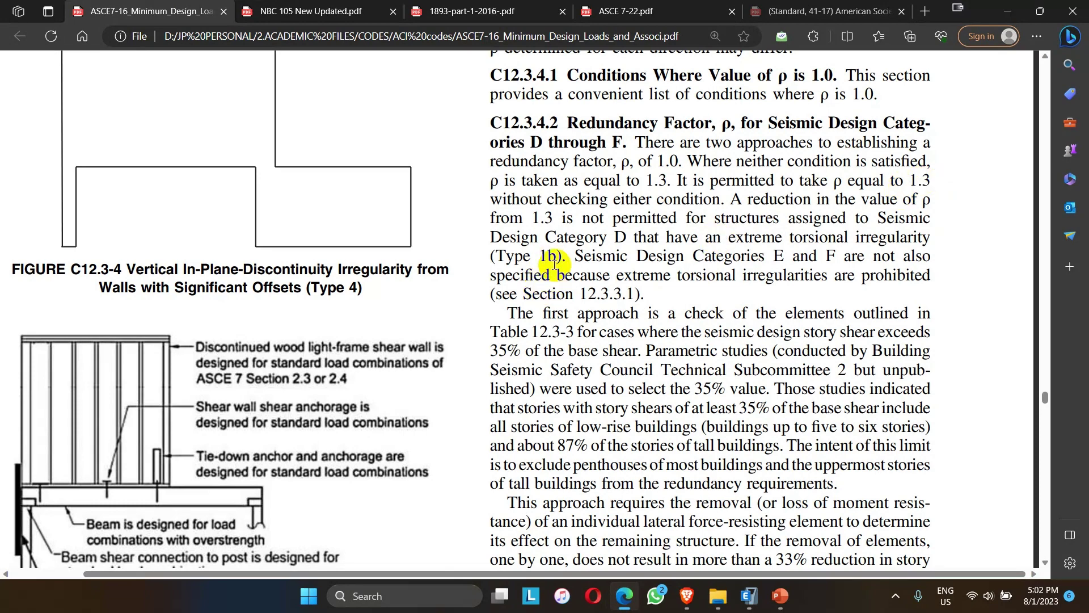
{"action": "scroll", "coordinate": [662, 271], "scroll_direction": "down", "scroll_amount": 4}
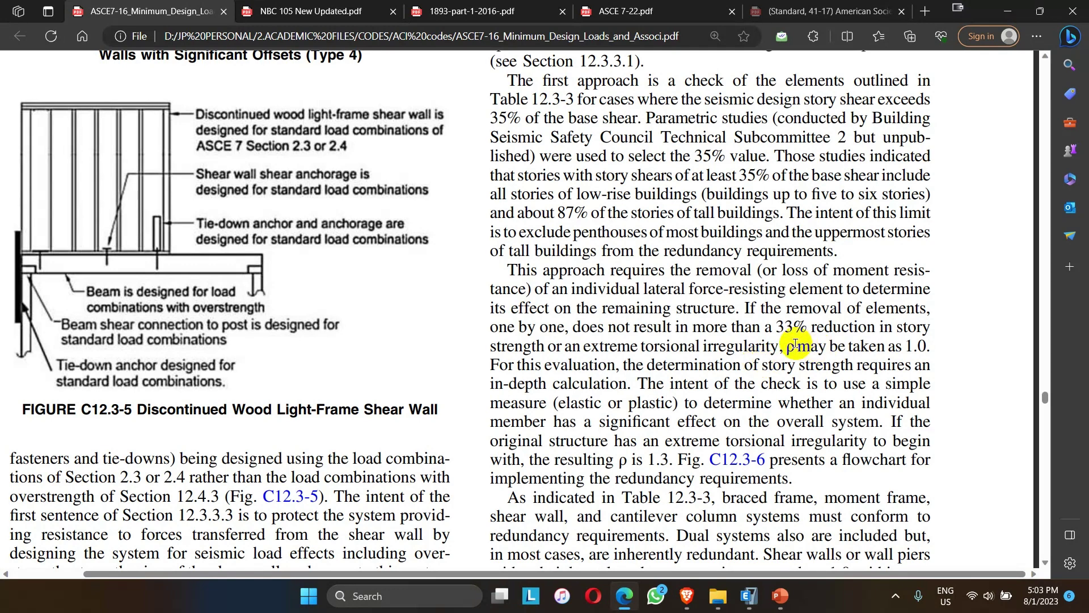
{"action": "left_click", "coordinate": [1008, 11]}
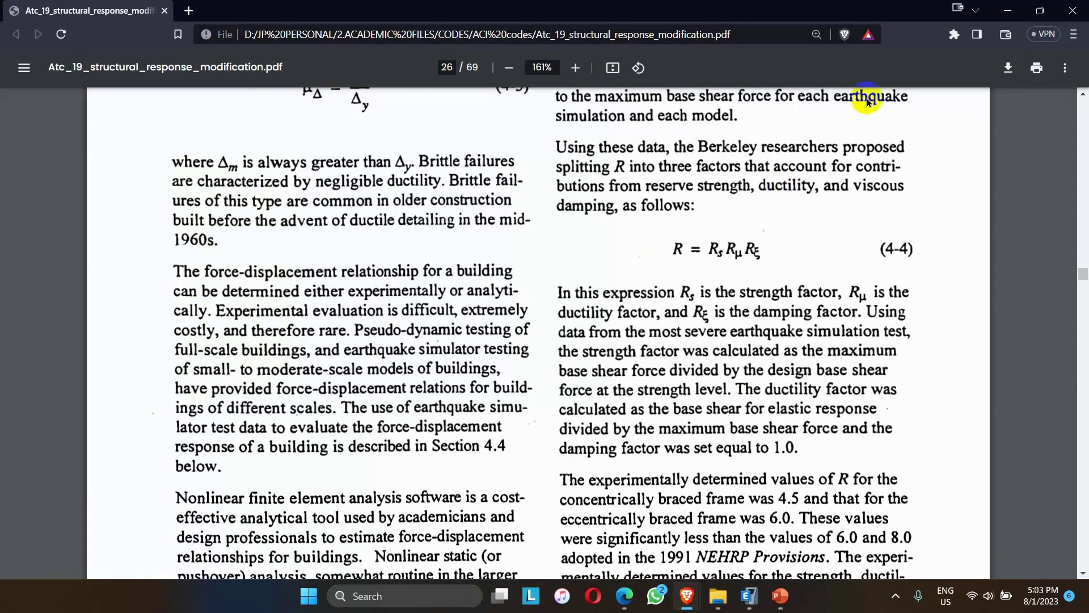
{"action": "left_click", "coordinate": [1007, 11]}
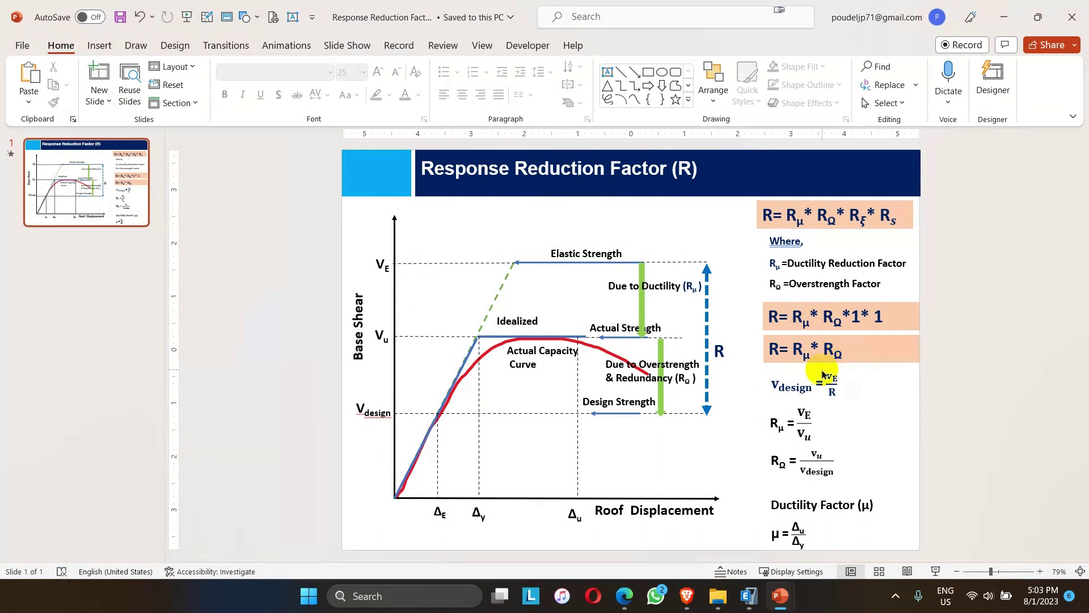
Switch to Edge and review the R values for the lateral load resisting systems in the 1893-part-1-2016 PDF
{"action": "left_click", "coordinate": [624, 596]}
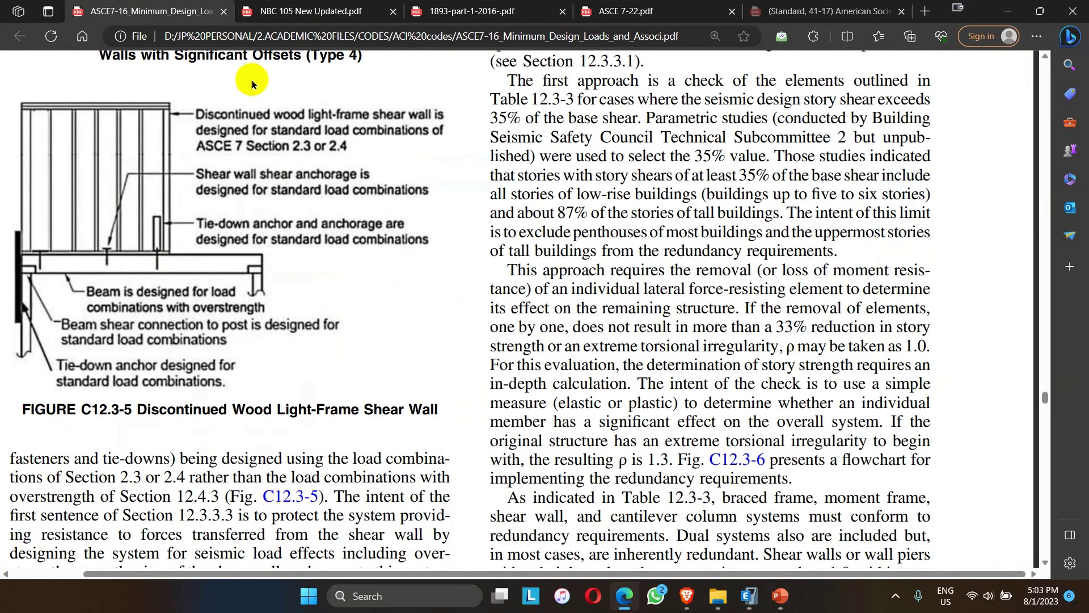
{"action": "left_click", "coordinate": [472, 13]}
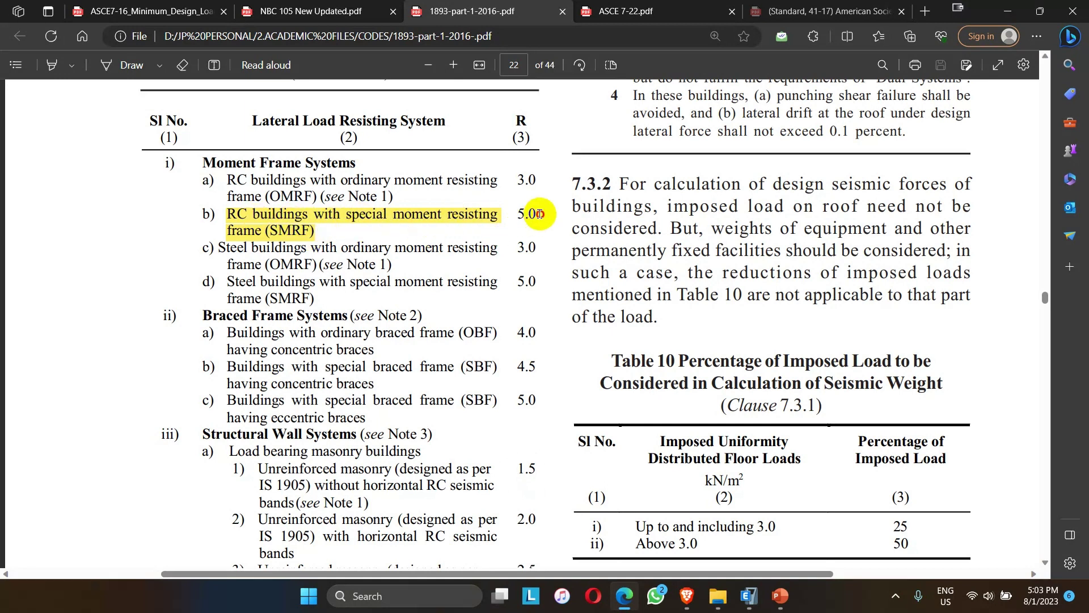
{"action": "left_click_drag", "start_coordinate": [540, 214], "coordinate": [527, 214]}
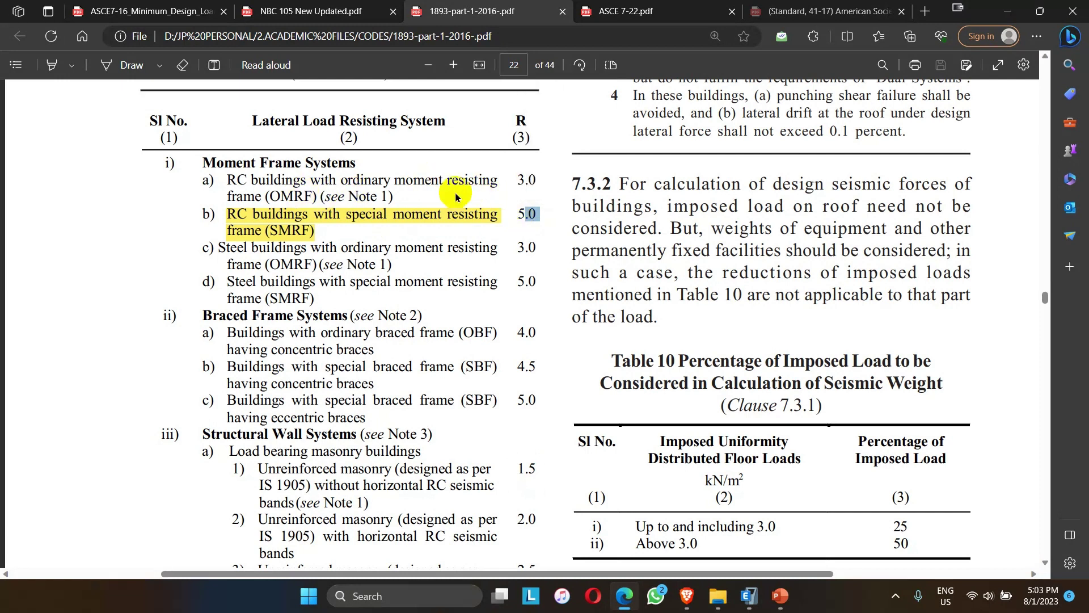
{"action": "scroll", "coordinate": [441, 359], "scroll_direction": "down", "scroll_amount": 3}
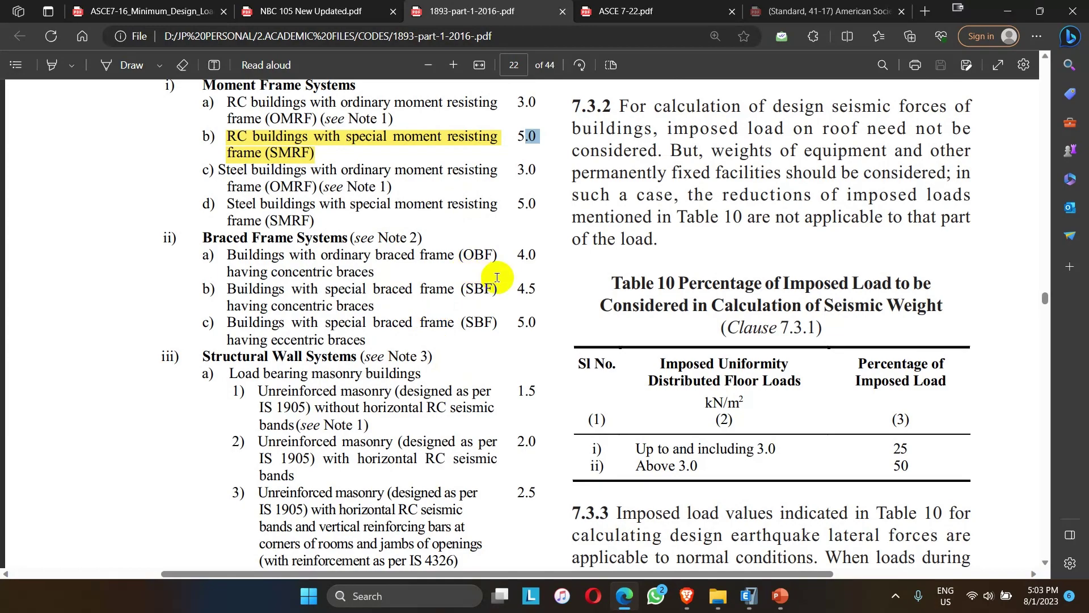
{"action": "scroll", "coordinate": [497, 277], "scroll_direction": "down", "scroll_amount": 20}
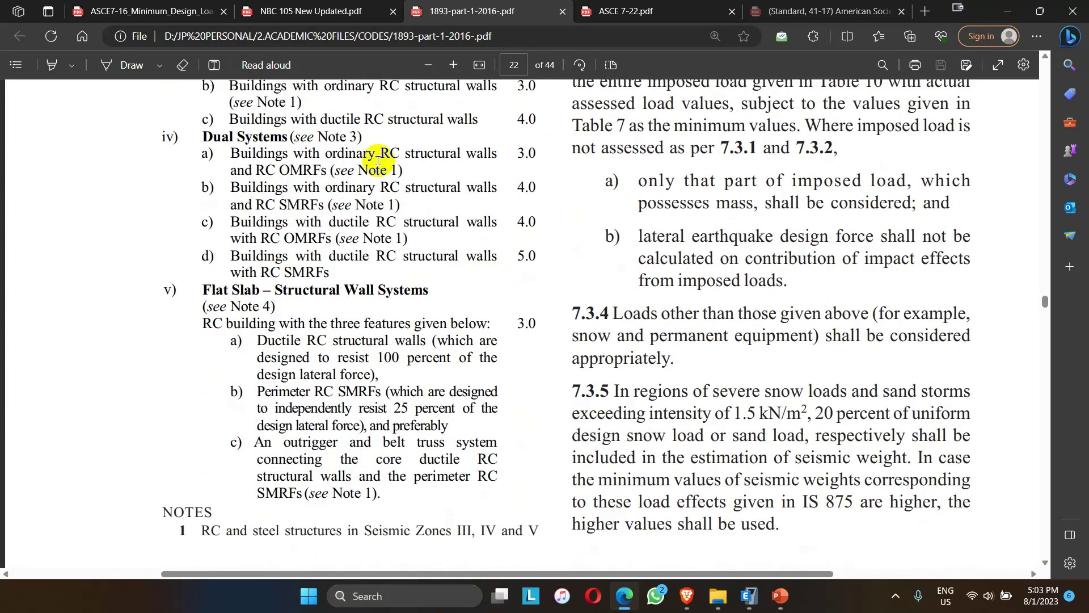
Examine the response modification coefficients and overstrength factors for bearing wall, building frame and moment-resisting frame systems in the ASCE 7-22 PDF
{"action": "left_click", "coordinate": [801, 12]}
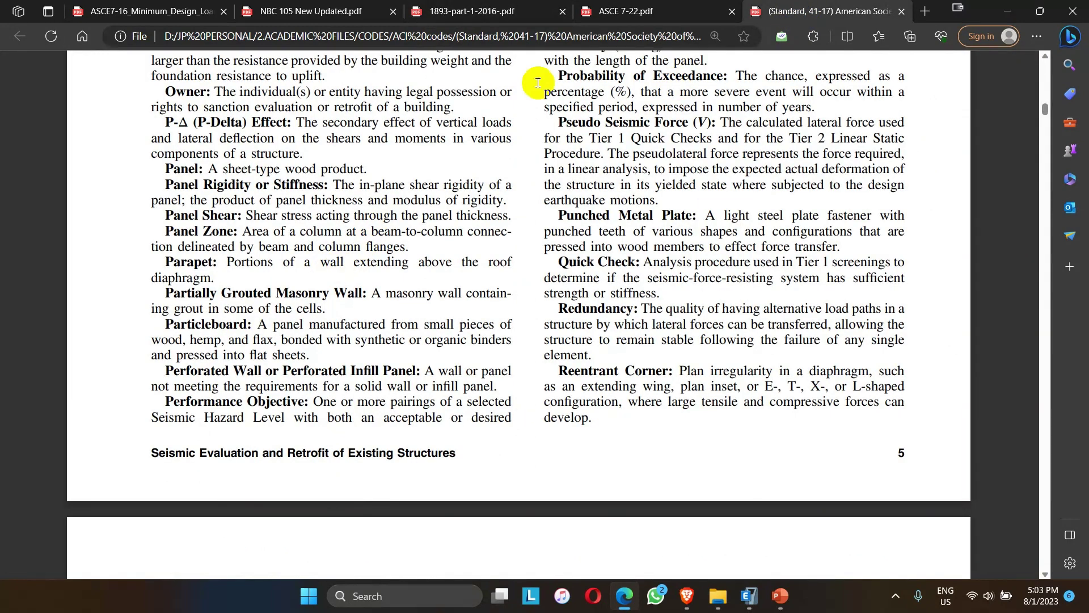
{"action": "left_click", "coordinate": [621, 12]}
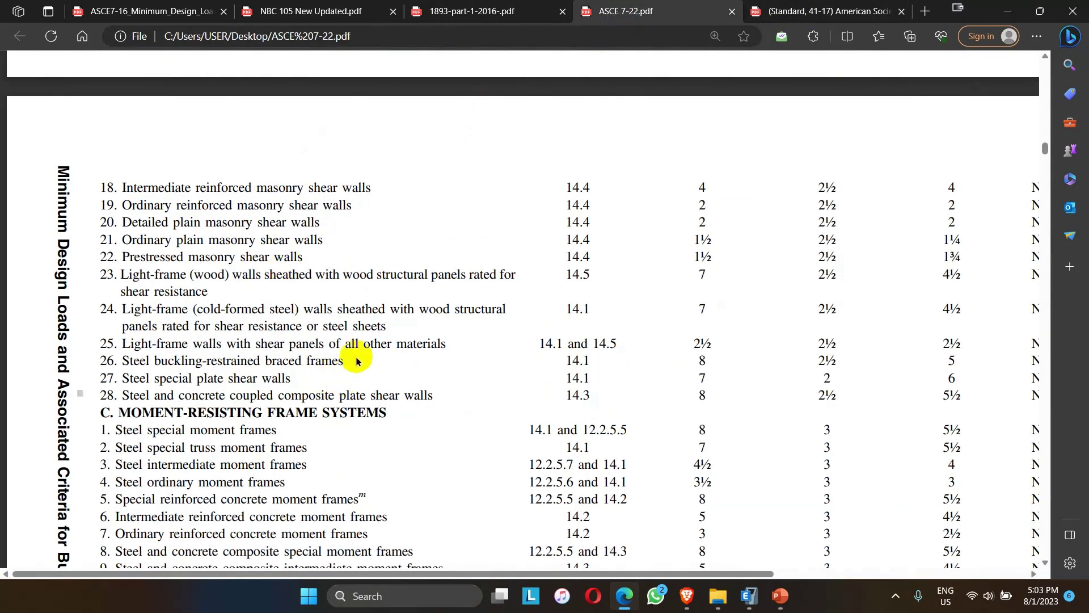
{"action": "scroll", "coordinate": [357, 361], "scroll_direction": "up", "scroll_amount": 10}
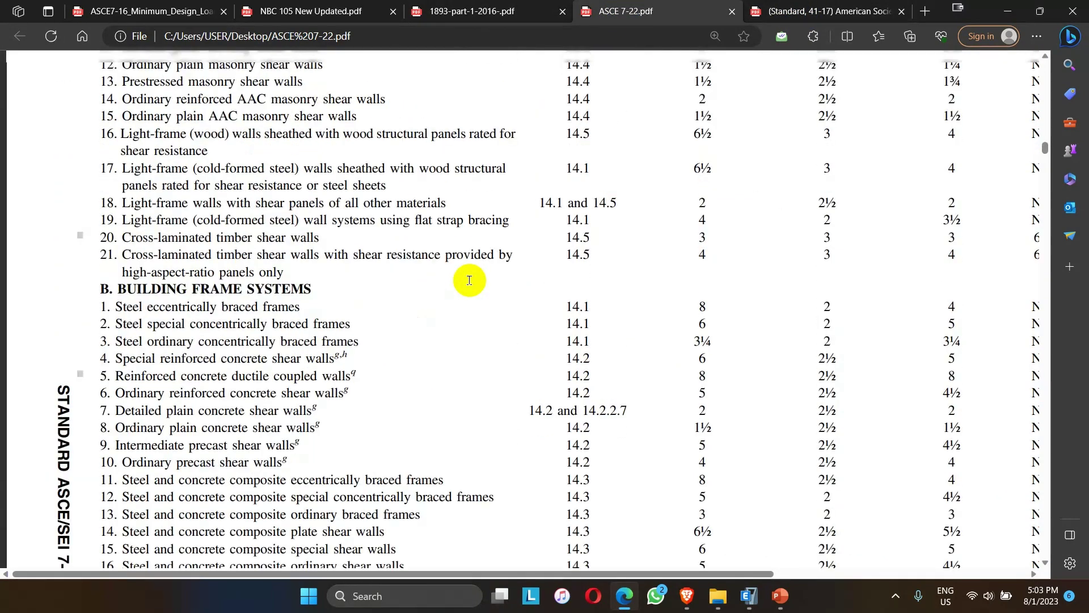
{"action": "scroll", "coordinate": [469, 280], "scroll_direction": "up", "scroll_amount": 6}
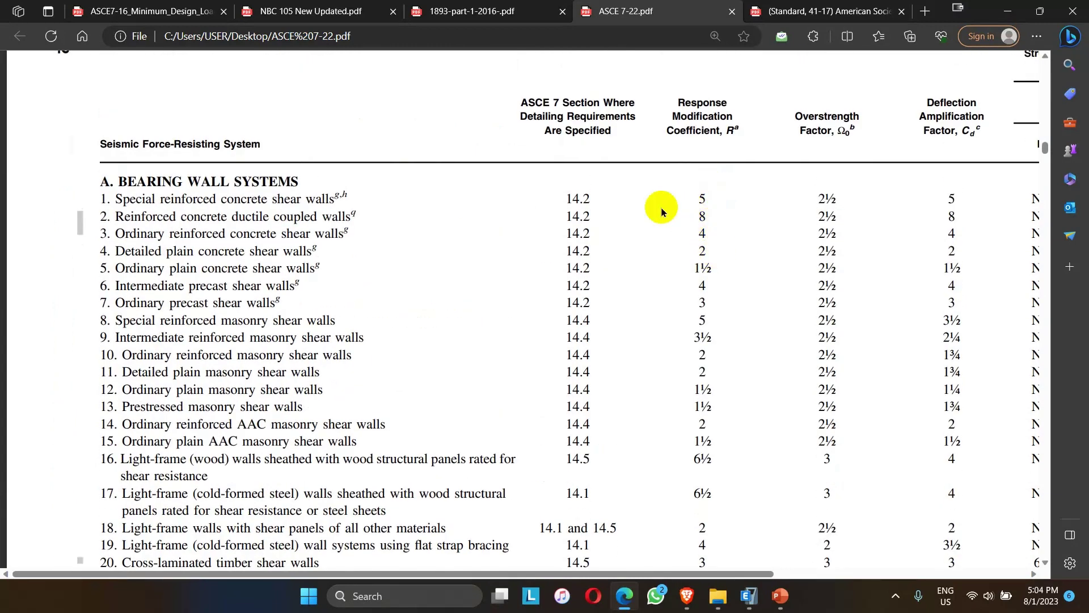
{"action": "left_click_drag", "start_coordinate": [118, 181], "coordinate": [148, 183]}
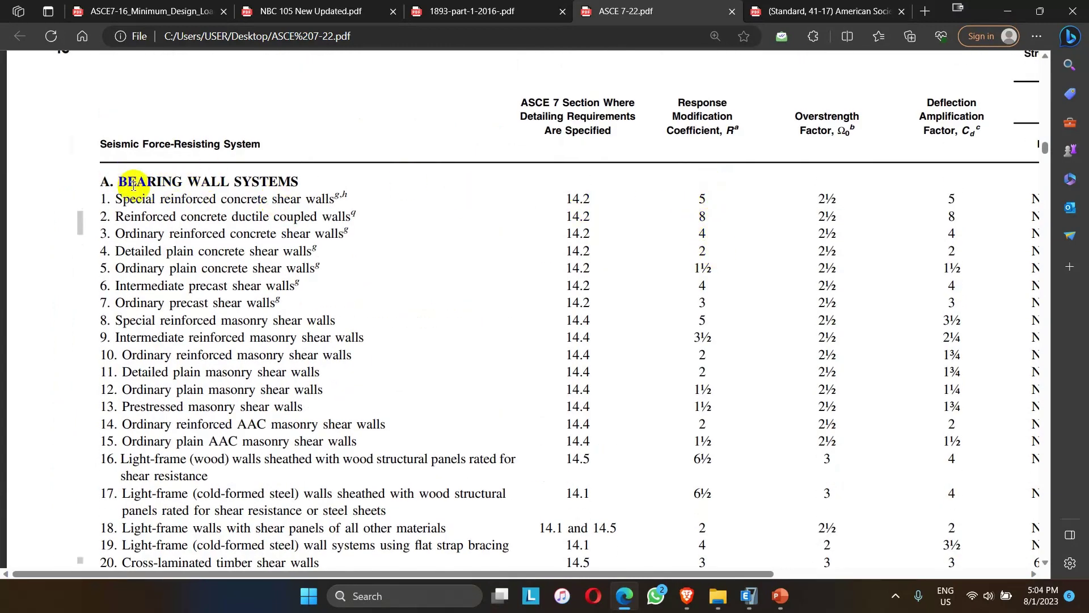
{"action": "left_click", "coordinate": [149, 185]}
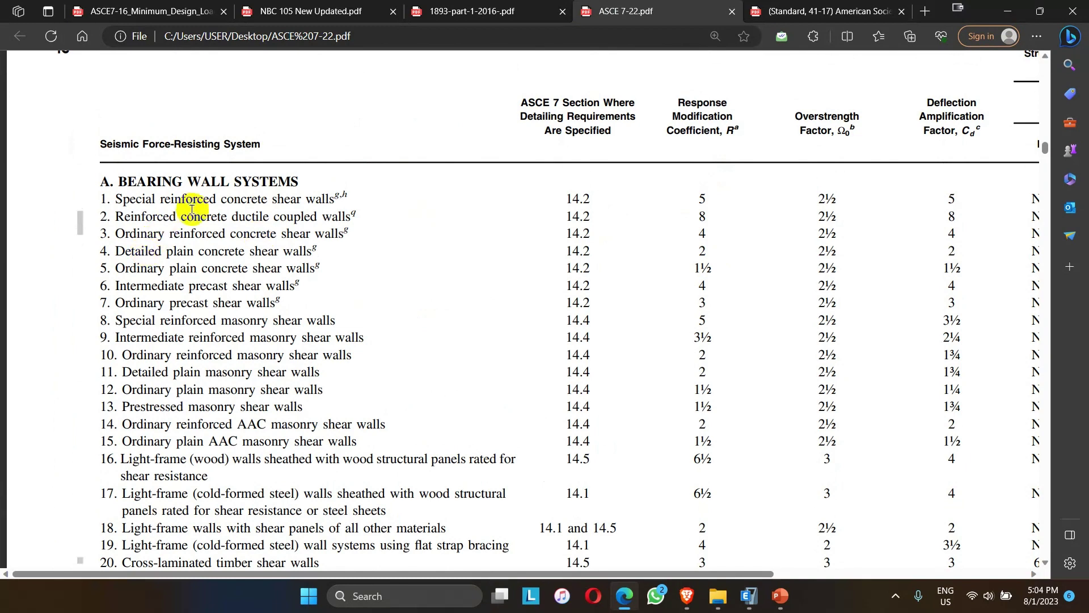
{"action": "scroll", "coordinate": [255, 377], "scroll_direction": "down", "scroll_amount": 3}
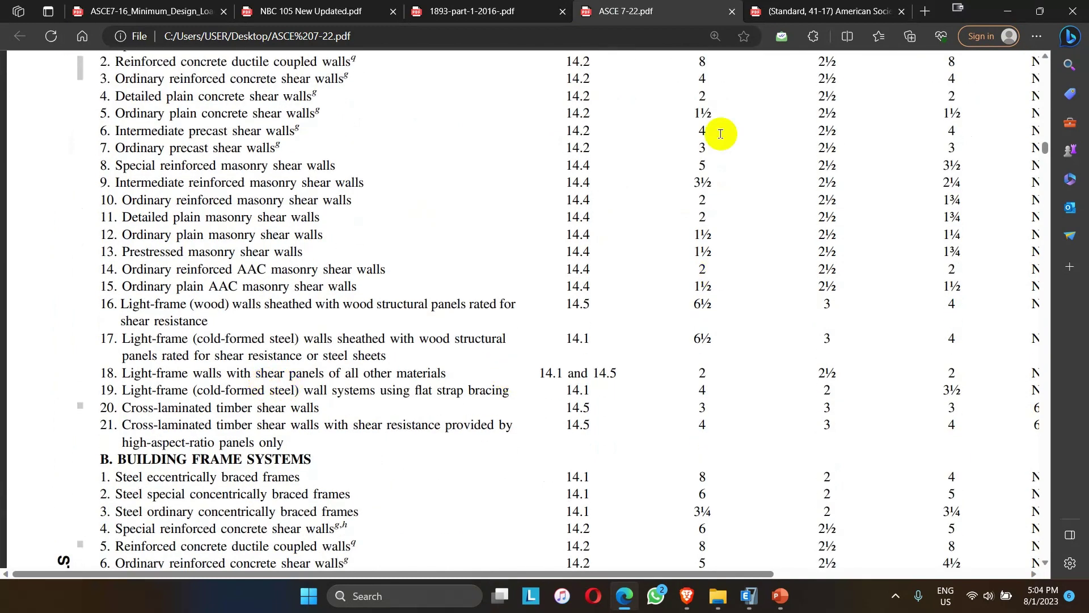
{"action": "scroll", "coordinate": [698, 324], "scroll_direction": "down", "scroll_amount": 3}
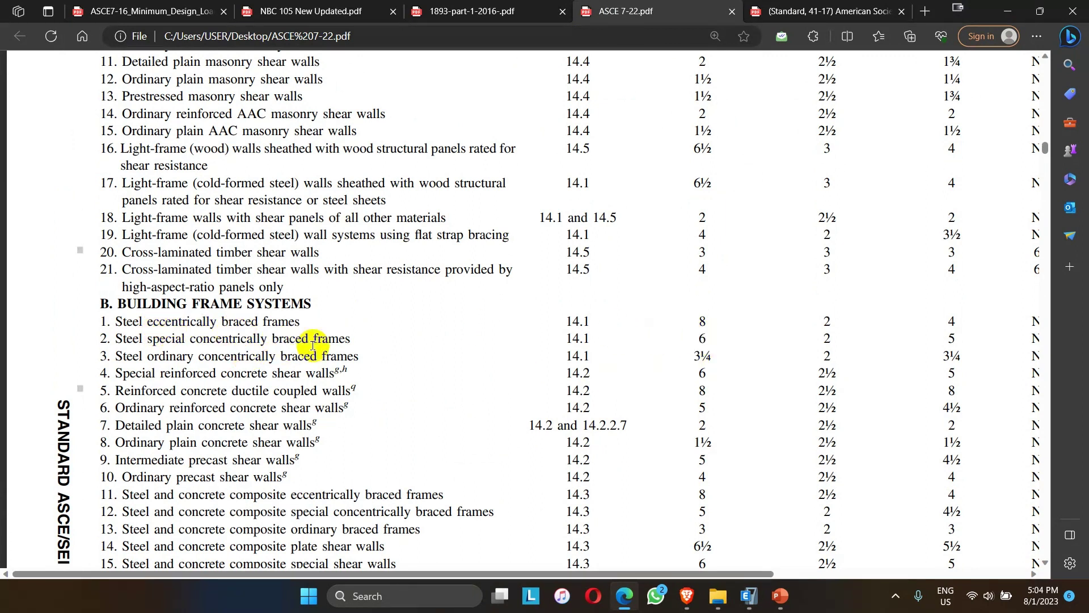
{"action": "scroll", "coordinate": [312, 345], "scroll_direction": "down", "scroll_amount": 3}
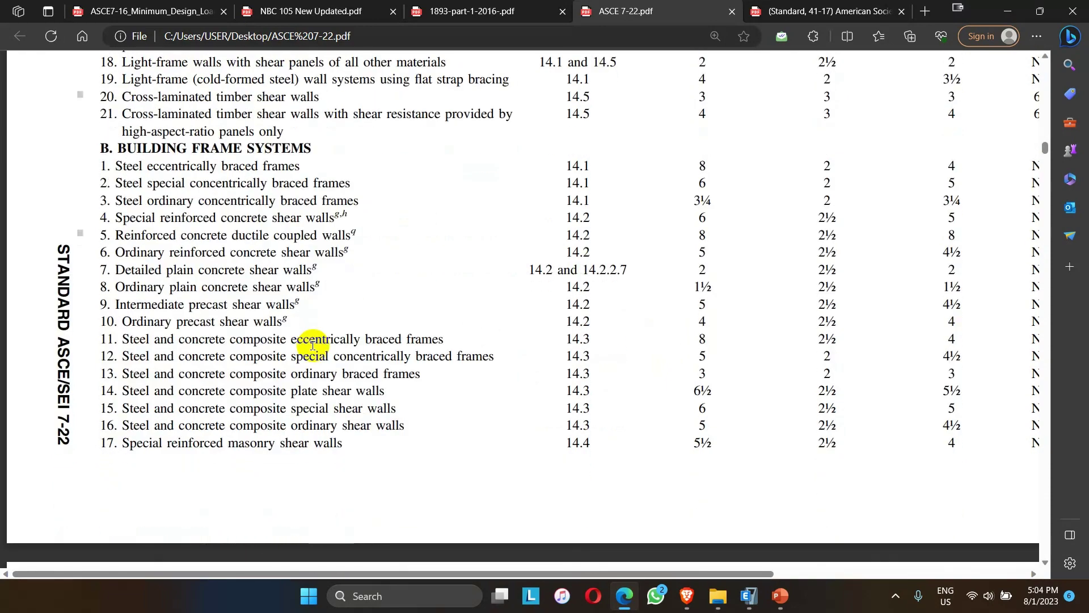
{"action": "scroll", "coordinate": [313, 345], "scroll_direction": "down", "scroll_amount": 9}
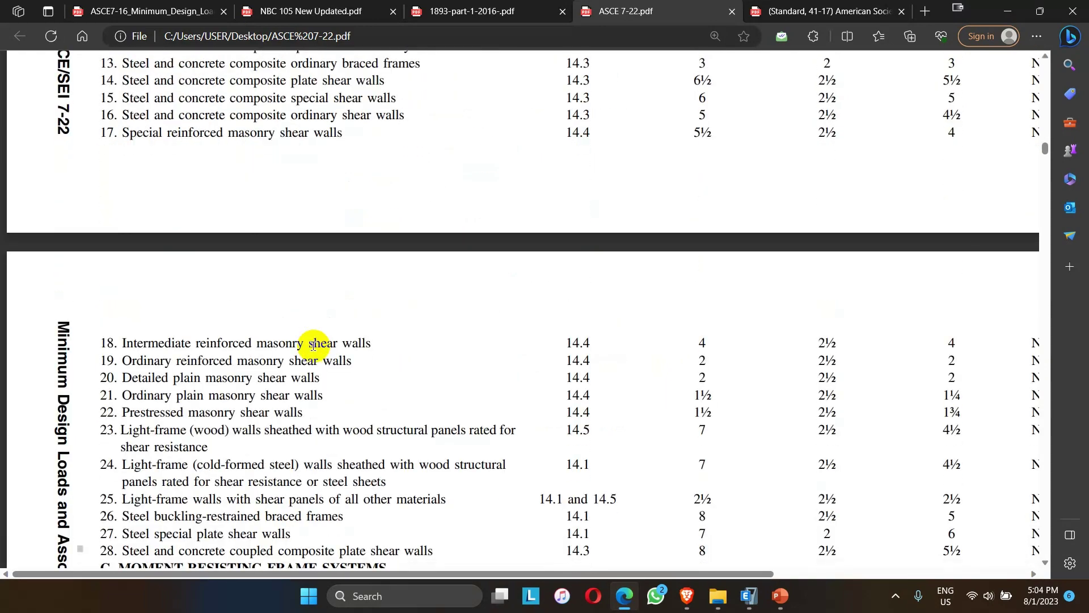
{"action": "scroll", "coordinate": [313, 345], "scroll_direction": "down", "scroll_amount": 3}
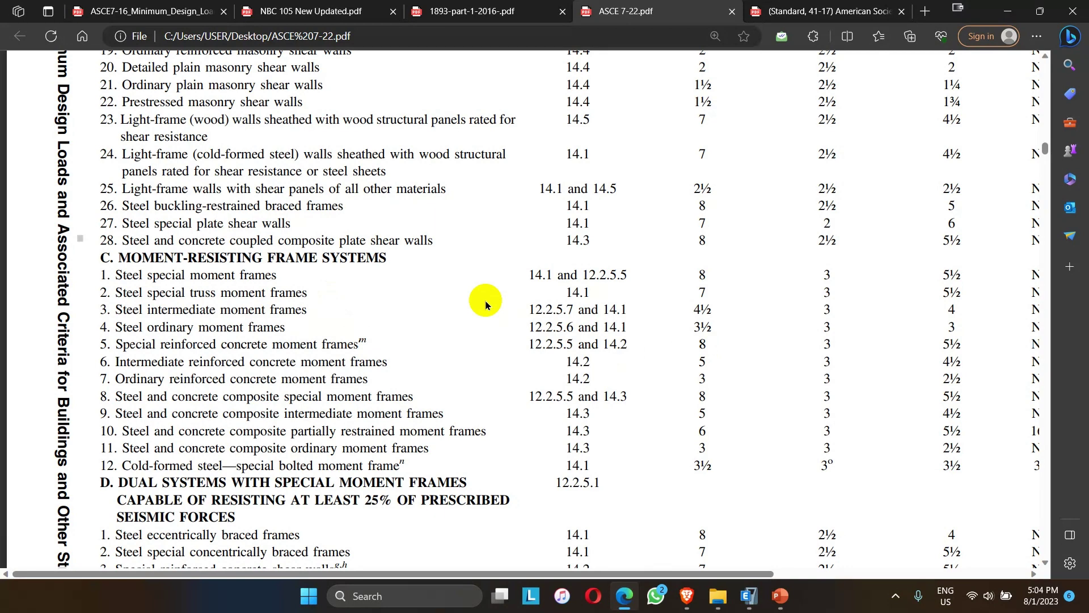
Add a text note reading "R= R" beside the Table 5-2 caption in the NBC 105 PDF
{"action": "left_click", "coordinate": [303, 11]}
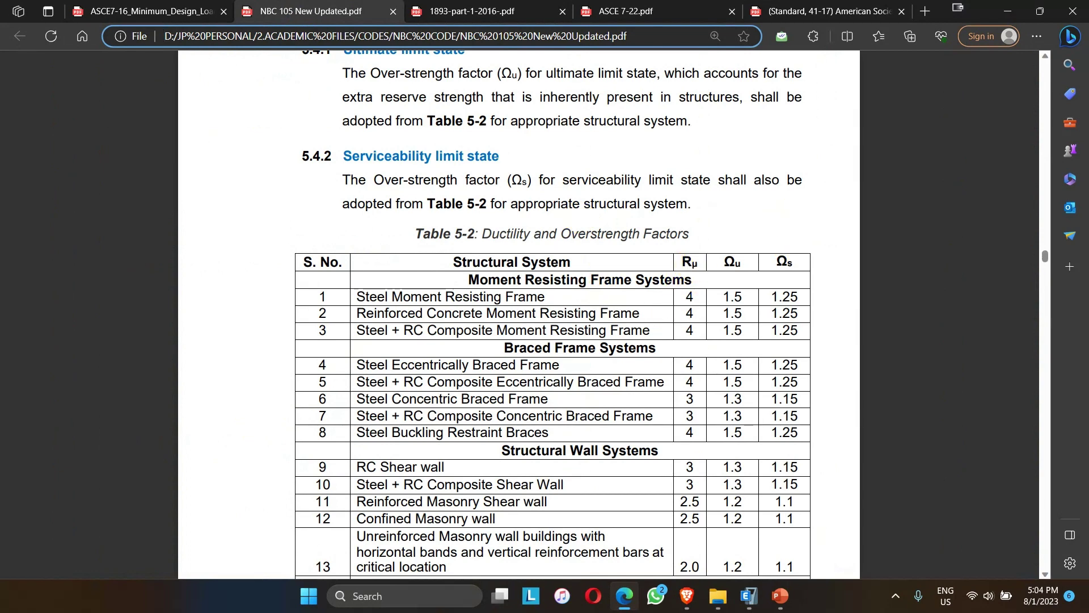
{"action": "left_click", "coordinate": [718, 234]}
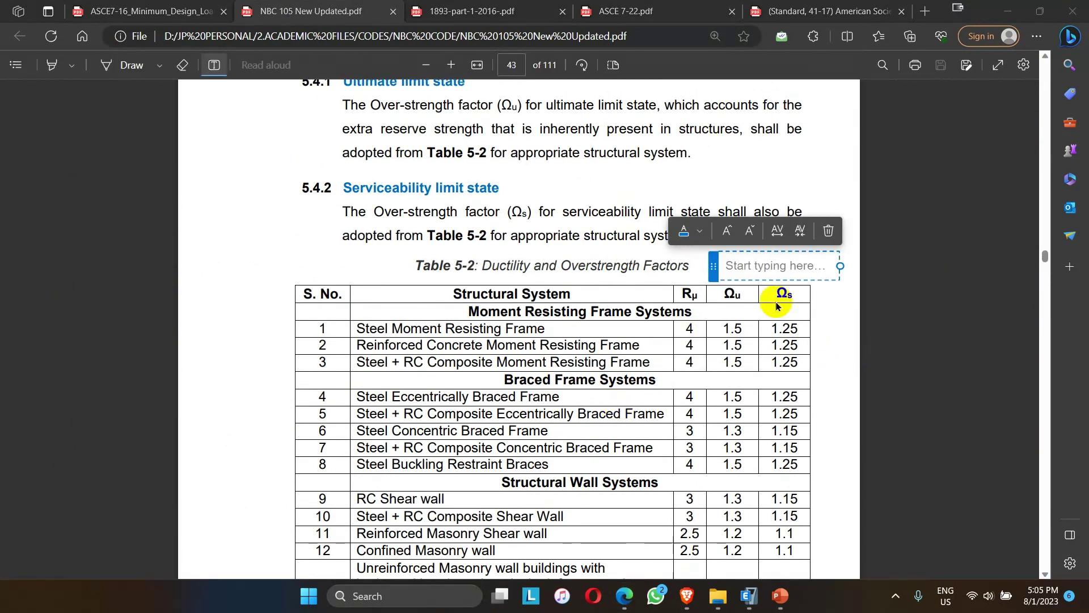
{"action": "left_click", "coordinate": [727, 265]}
{"action": "type", "text": "R= R"}
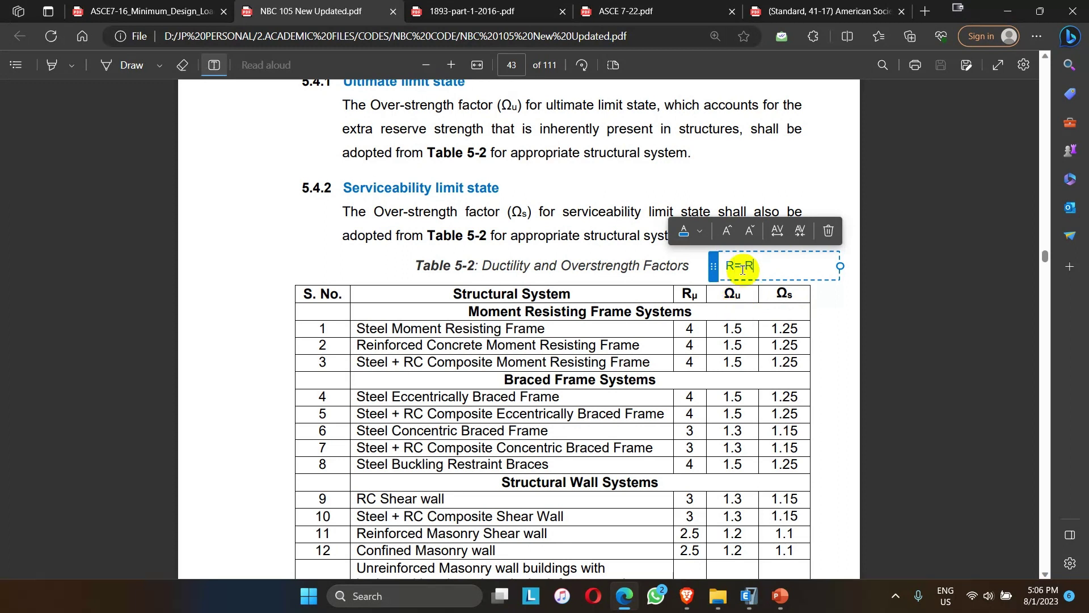
{"action": "left_click", "coordinate": [690, 292]}
{"action": "left_click", "coordinate": [690, 293]}
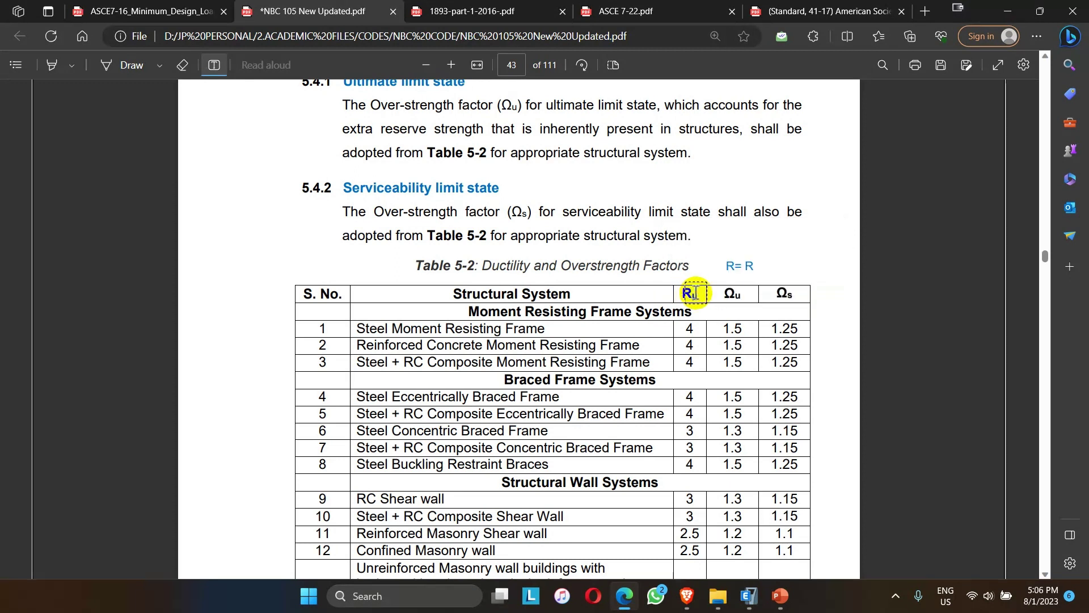
{"action": "left_click_drag", "start_coordinate": [690, 292], "coordinate": [694, 293]}
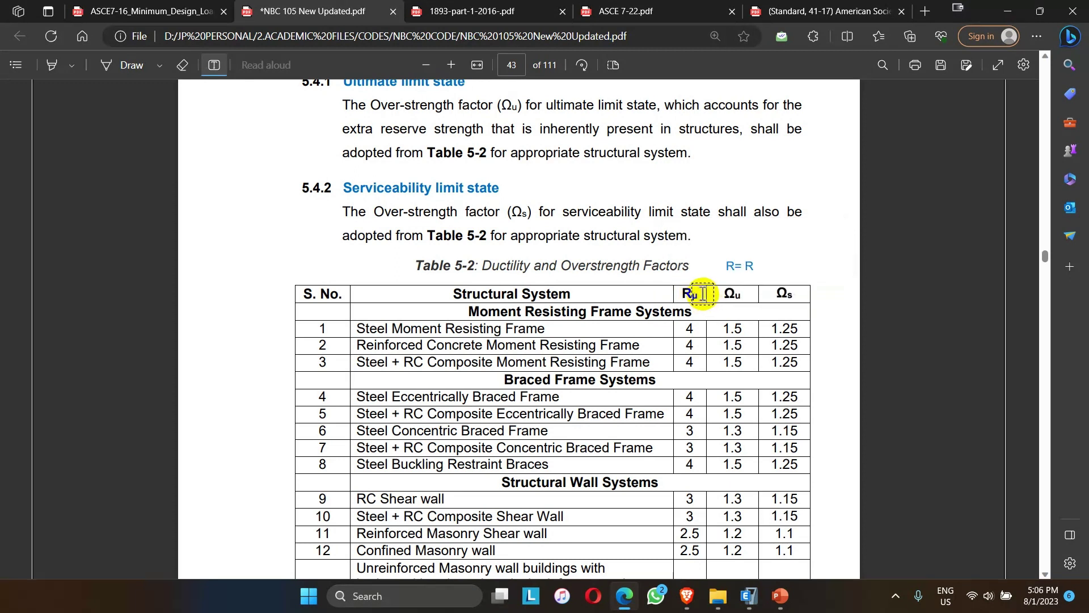
Leave text insertion and use the Rμ symbol copied from the Table 5-2 header to extend the note to "R= Rμ*"
{"action": "key", "text": "Escape"}
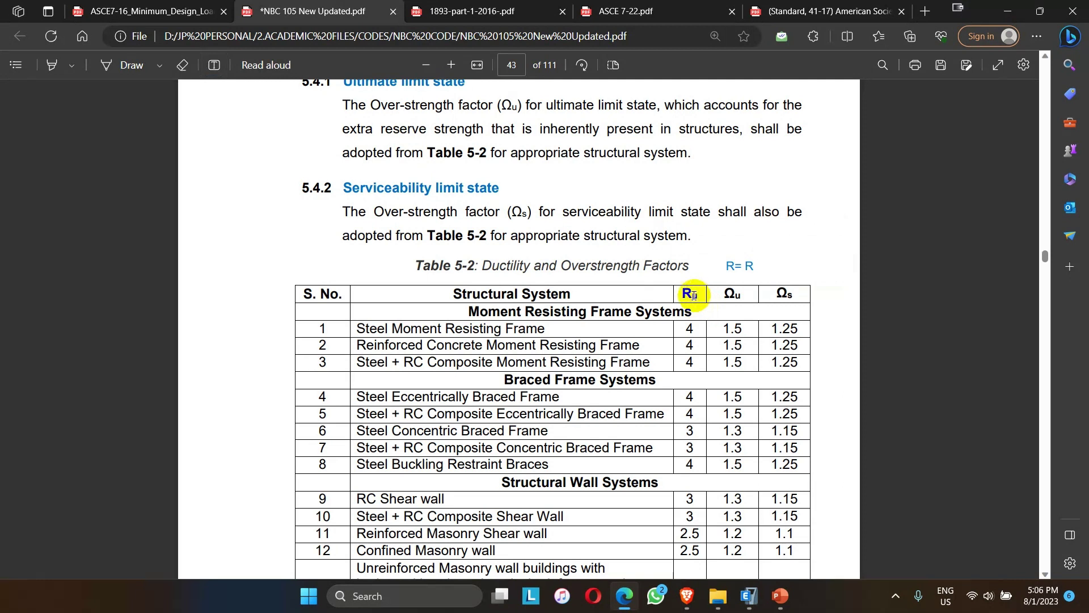
{"action": "double_click", "coordinate": [688, 295]}
{"action": "key", "text": "ctrl+c"}
{"action": "left_click", "coordinate": [751, 265]}
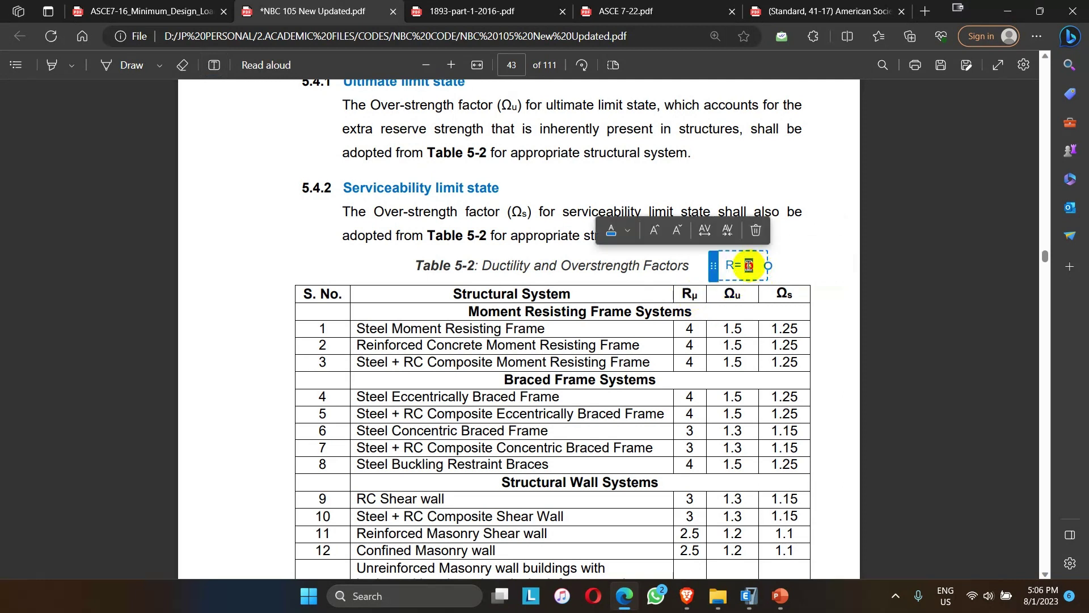
{"action": "key", "text": "ctrl+v"}
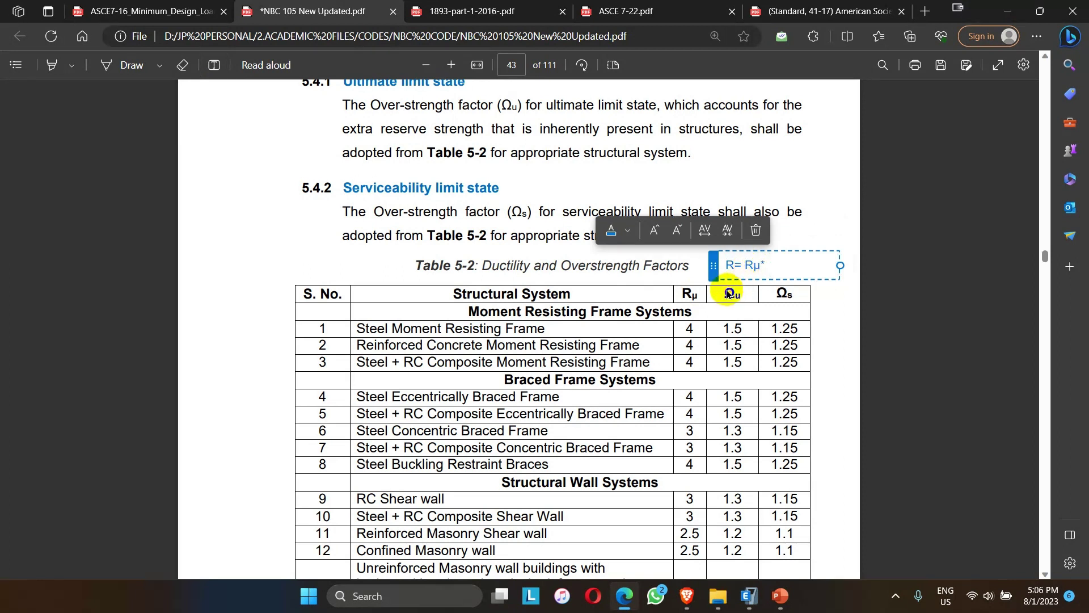
Copy the Ωu symbol from the Table 5-2 header and append it to the note, completing the formula "R= Rμ*Ωu"
{"action": "double_click", "coordinate": [733, 294]}
{"action": "key", "text": "ctrl+c"}
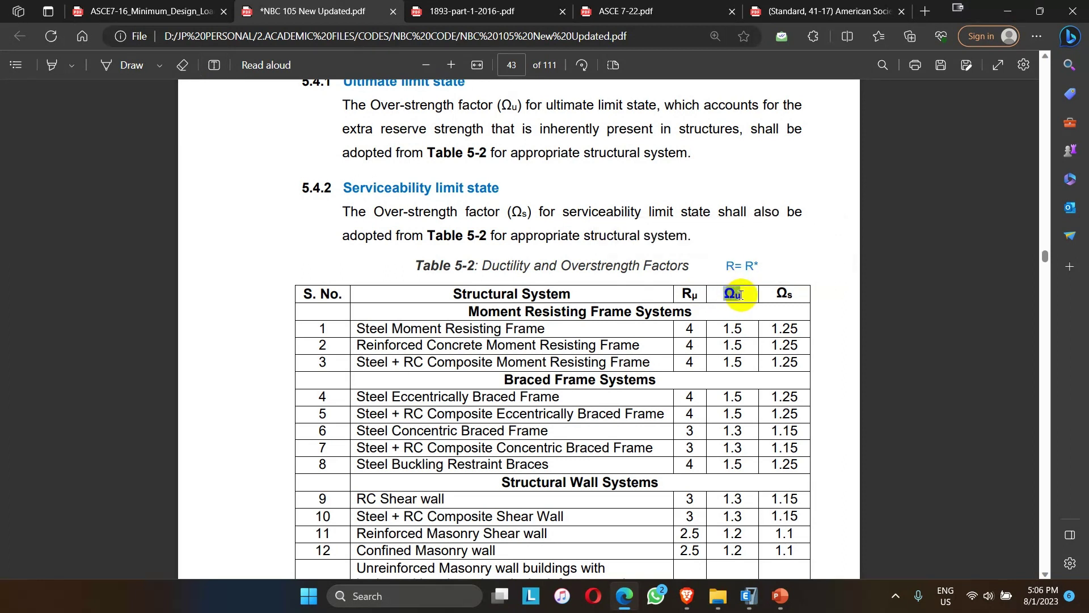
{"action": "left_click", "coordinate": [769, 266]}
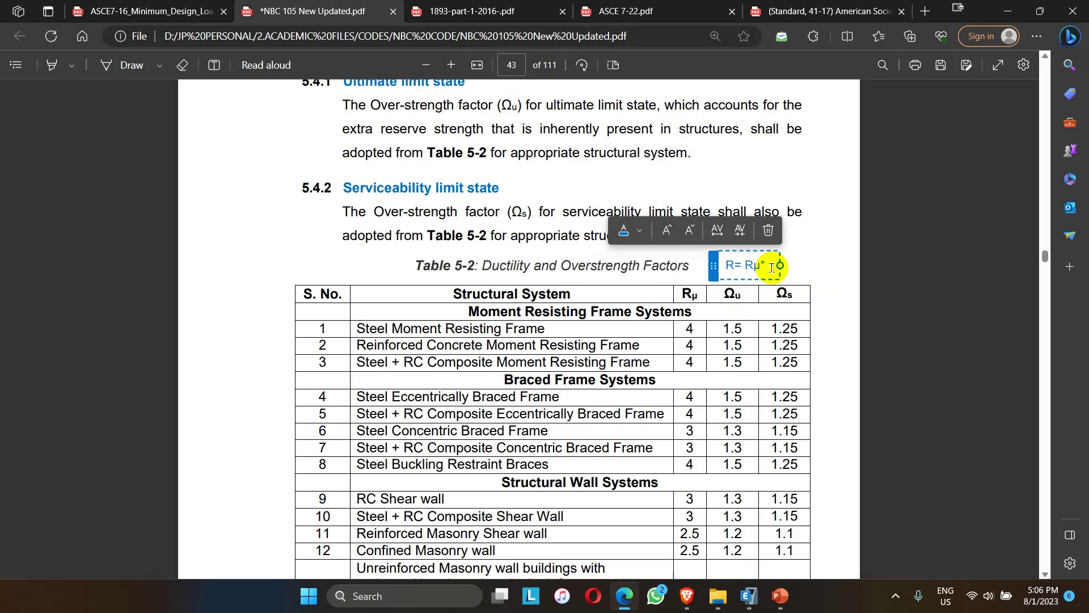
{"action": "key", "text": "ctrl+v"}
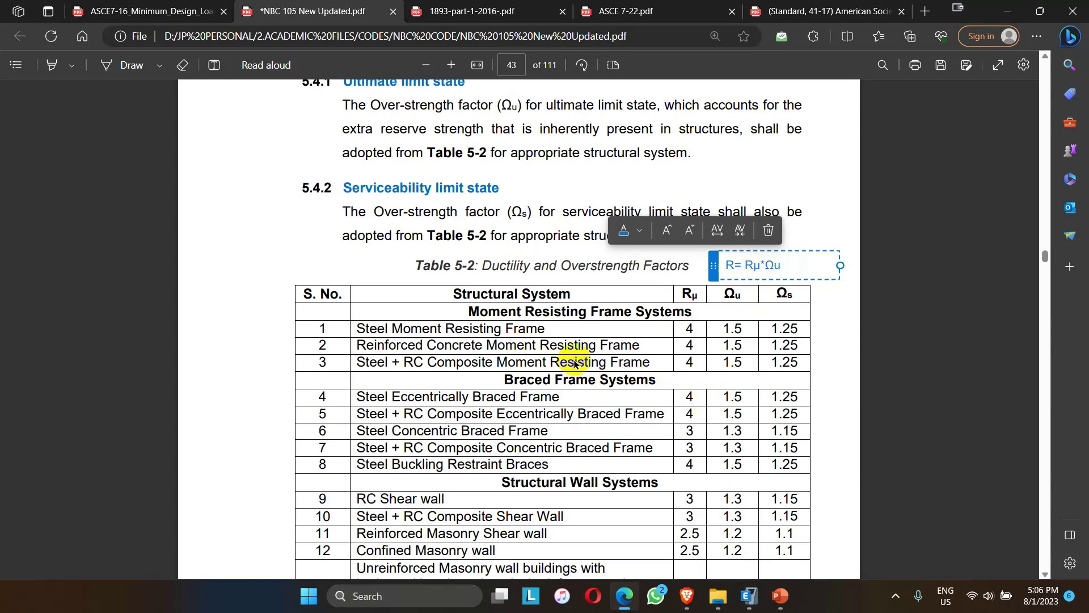
Review the ductility and overstrength factors listed for the wall and dual systems in Table 5-2
{"action": "scroll", "coordinate": [567, 383], "scroll_direction": "down", "scroll_amount": 2}
{"action": "scroll", "coordinate": [567, 389], "scroll_direction": "down", "scroll_amount": 6}
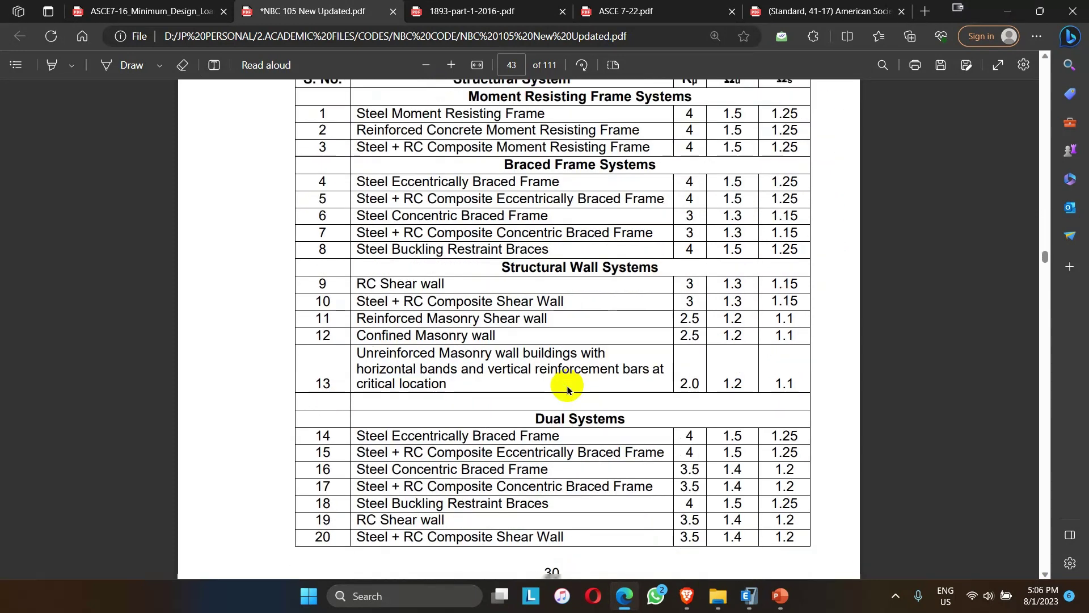
{"action": "scroll", "coordinate": [567, 388], "scroll_direction": "up", "scroll_amount": 4}
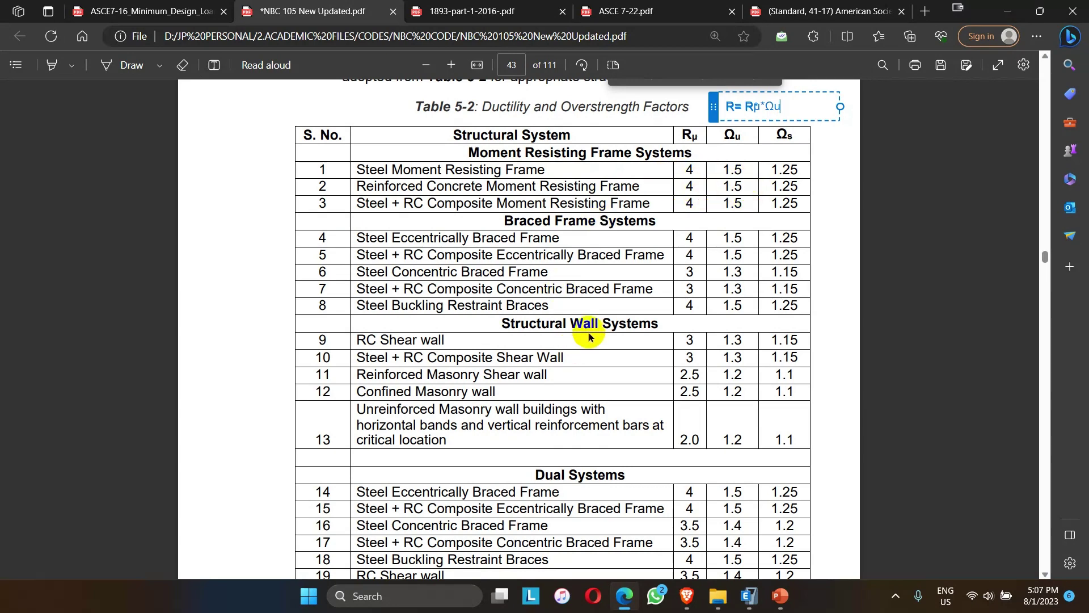
Find section 6.1.1 in the NBC 105 PDF and examine how Rμ and Ωu enter the ultimate limit state base shear coefficient
{"action": "scroll", "coordinate": [589, 337], "scroll_direction": "up", "scroll_amount": 3}
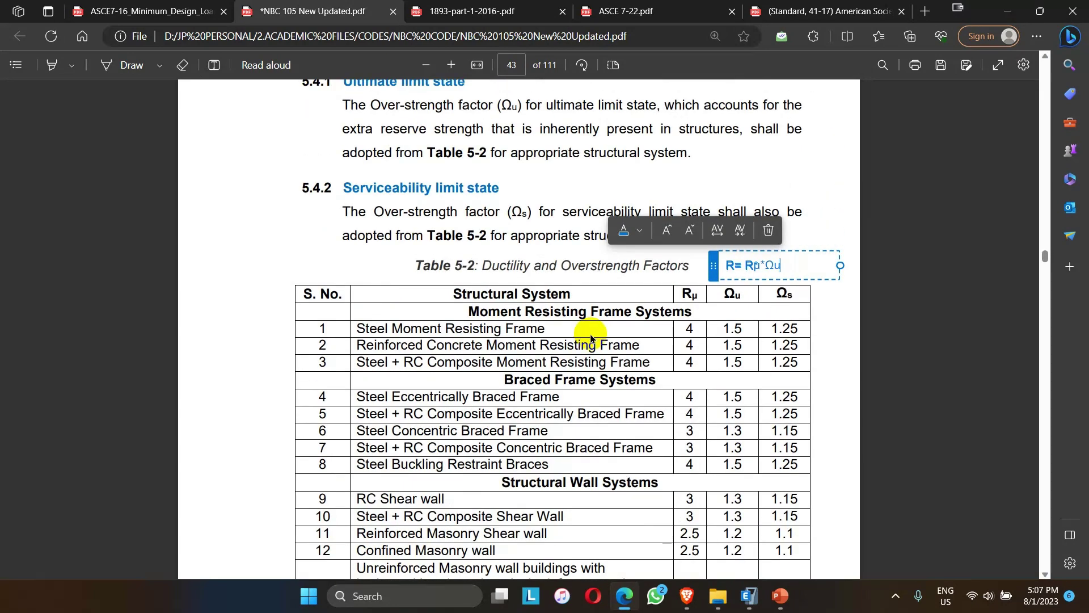
{"action": "scroll", "coordinate": [591, 338], "scroll_direction": "up", "scroll_amount": 20}
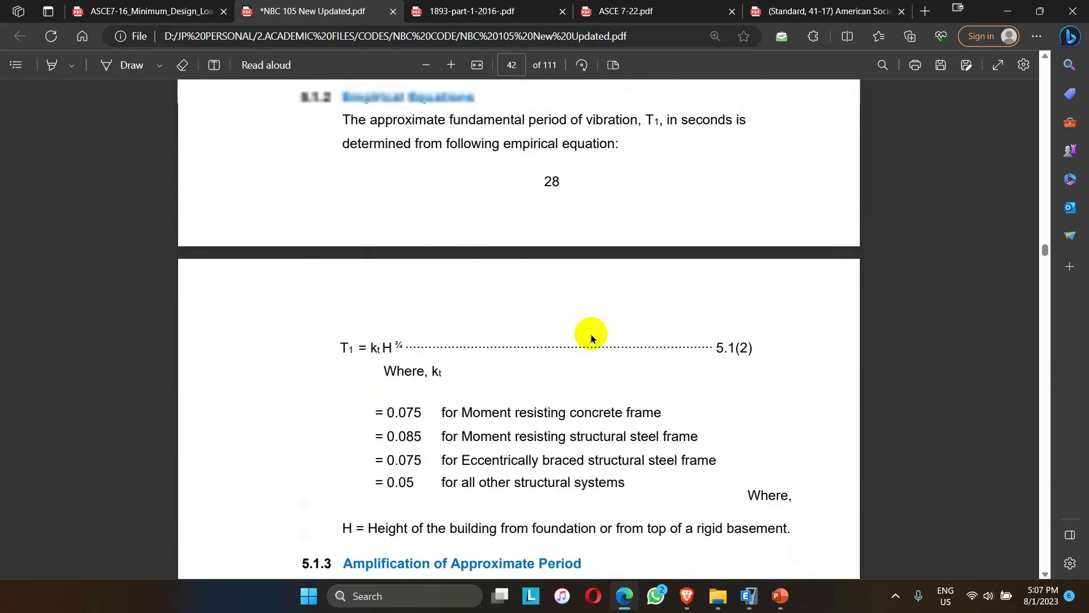
{"action": "scroll", "coordinate": [590, 338], "scroll_direction": "up", "scroll_amount": 20}
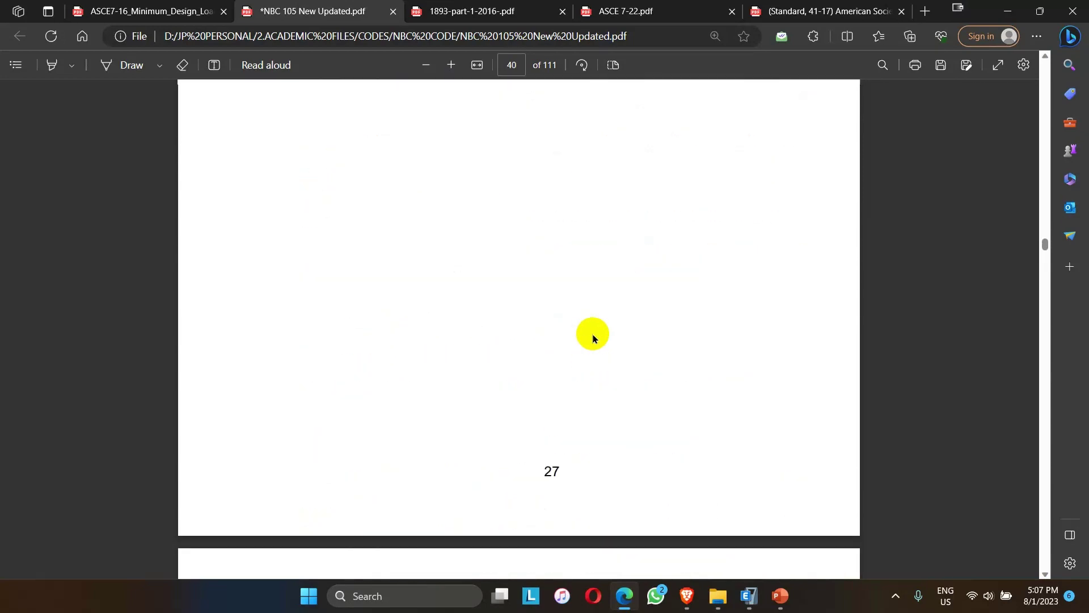
{"action": "scroll", "coordinate": [593, 339], "scroll_direction": "up", "scroll_amount": 10}
{"action": "scroll", "coordinate": [594, 339], "scroll_direction": "up", "scroll_amount": 20}
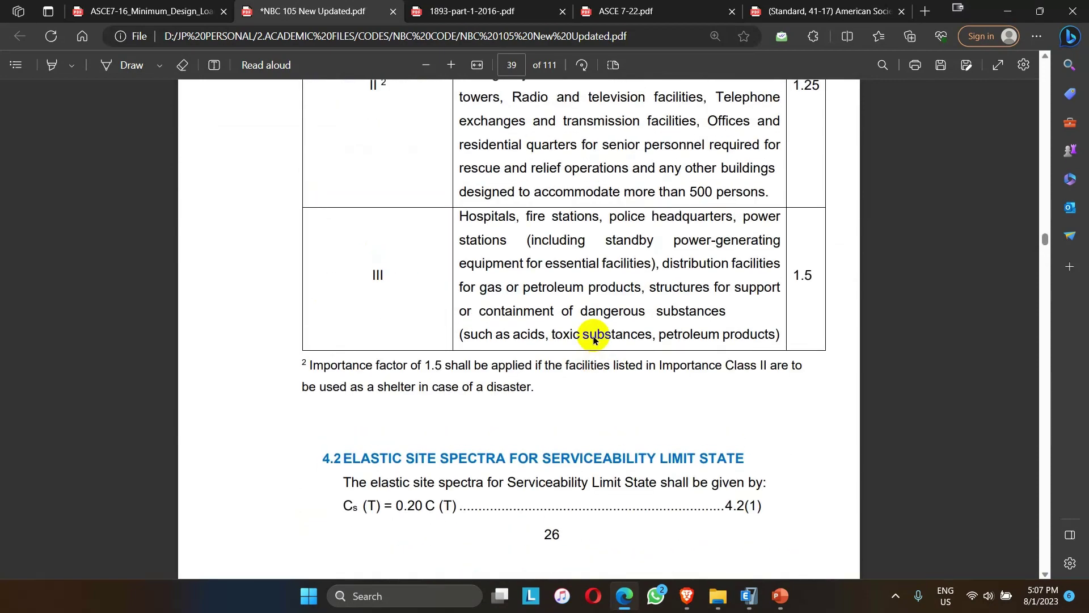
{"action": "scroll", "coordinate": [593, 339], "scroll_direction": "up", "scroll_amount": 20}
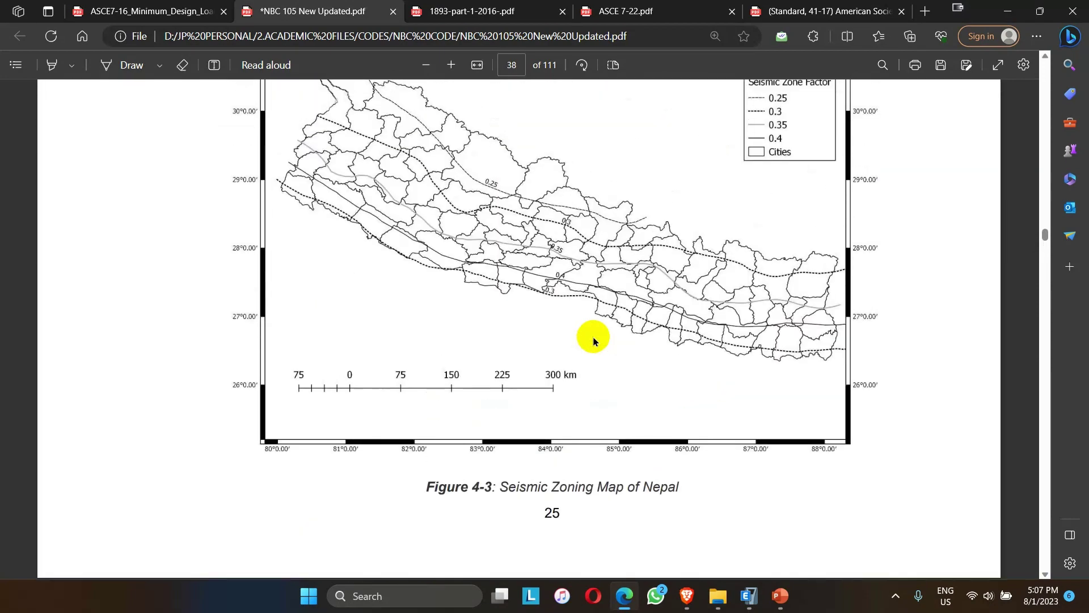
{"action": "scroll", "coordinate": [594, 340], "scroll_direction": "up", "scroll_amount": 10}
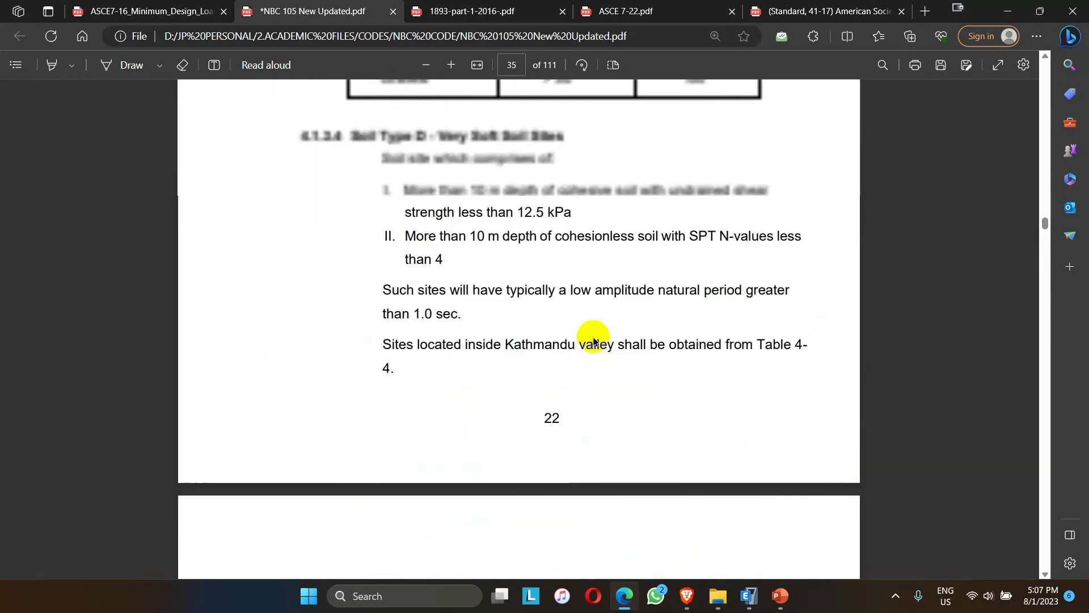
{"action": "scroll", "coordinate": [591, 342], "scroll_direction": "down", "scroll_amount": 5}
{"action": "scroll", "coordinate": [592, 342], "scroll_direction": "down", "scroll_amount": 20}
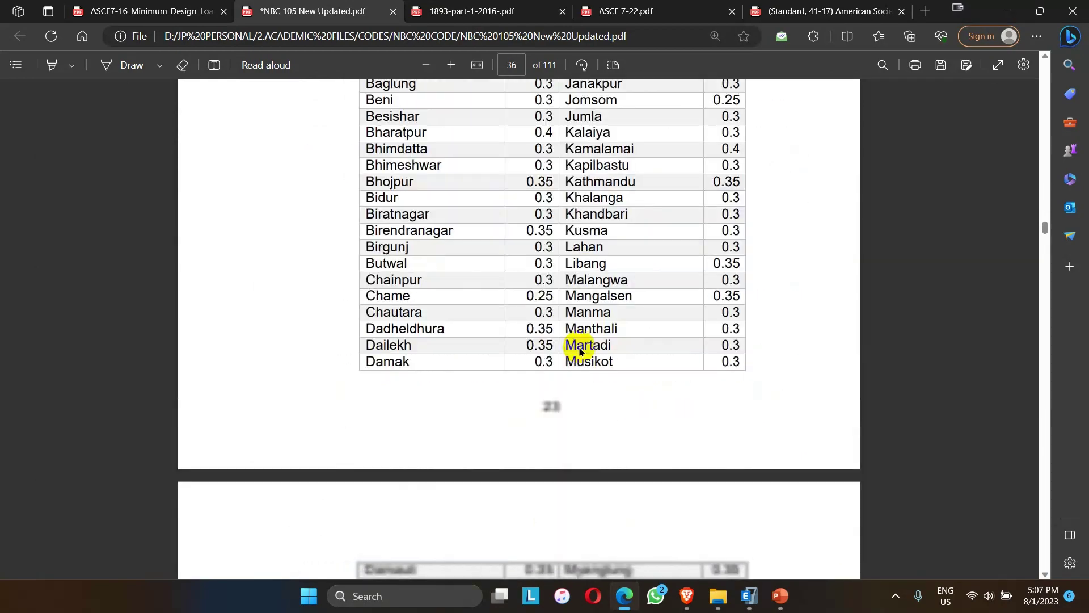
{"action": "scroll", "coordinate": [560, 363], "scroll_direction": "down", "scroll_amount": 20}
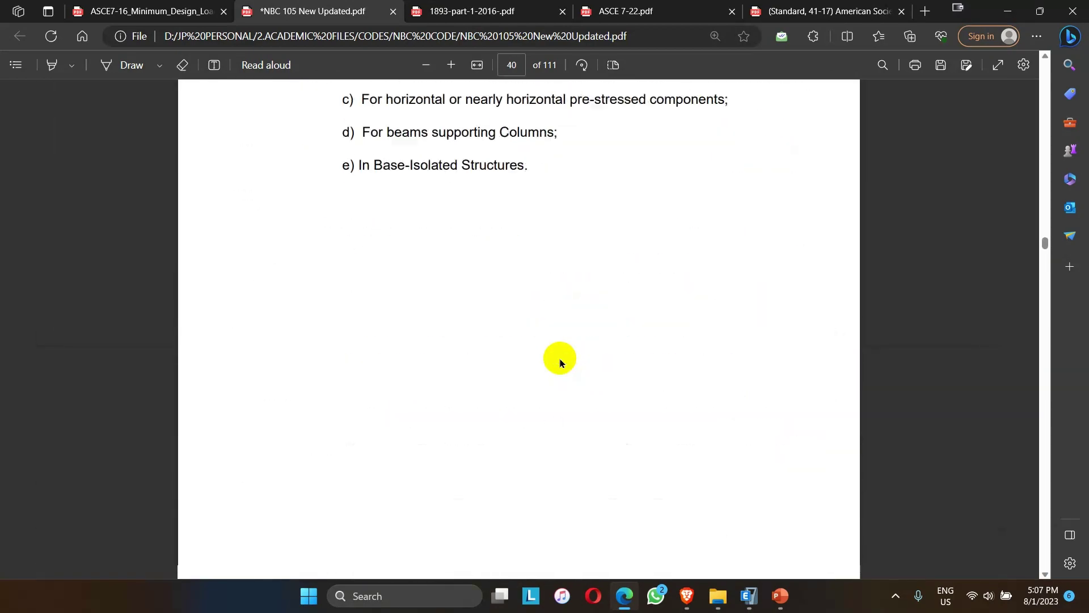
{"action": "scroll", "coordinate": [561, 363], "scroll_direction": "down", "scroll_amount": 15}
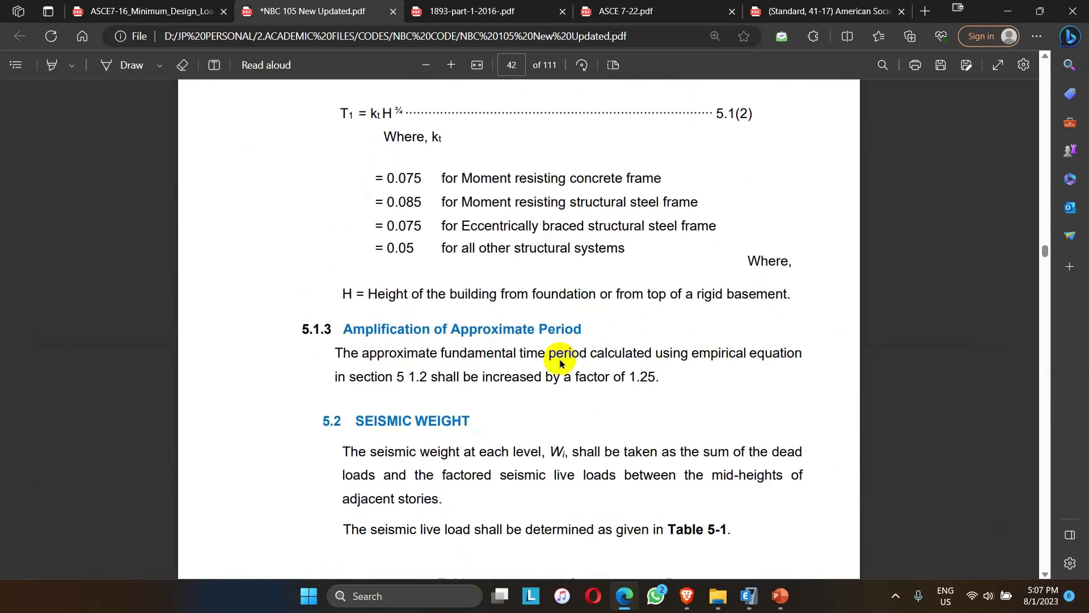
{"action": "scroll", "coordinate": [561, 363], "scroll_direction": "down", "scroll_amount": 20}
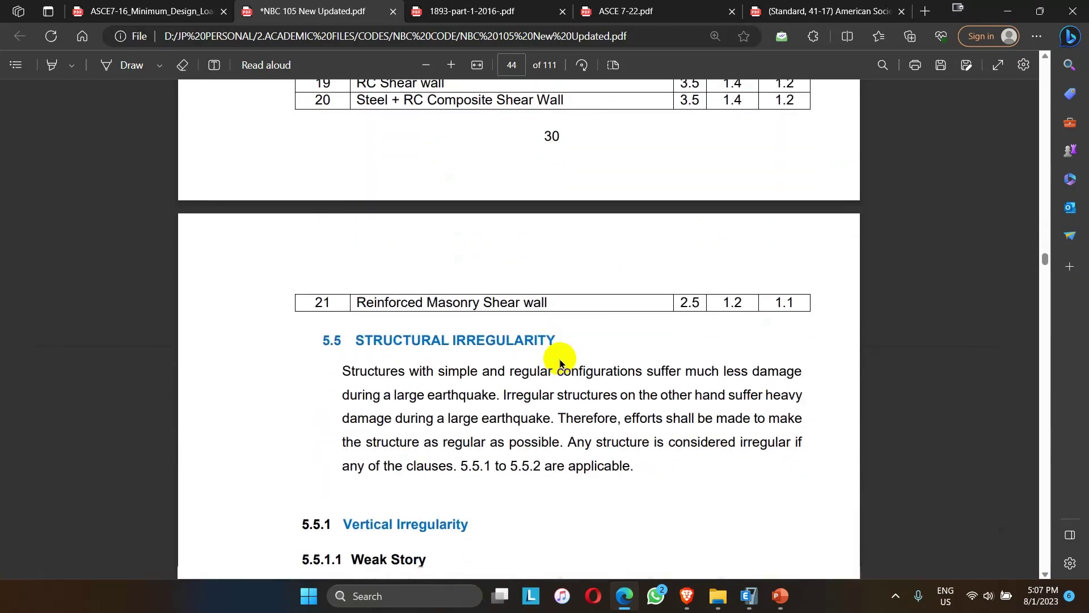
{"action": "scroll", "coordinate": [561, 364], "scroll_direction": "down", "scroll_amount": 20}
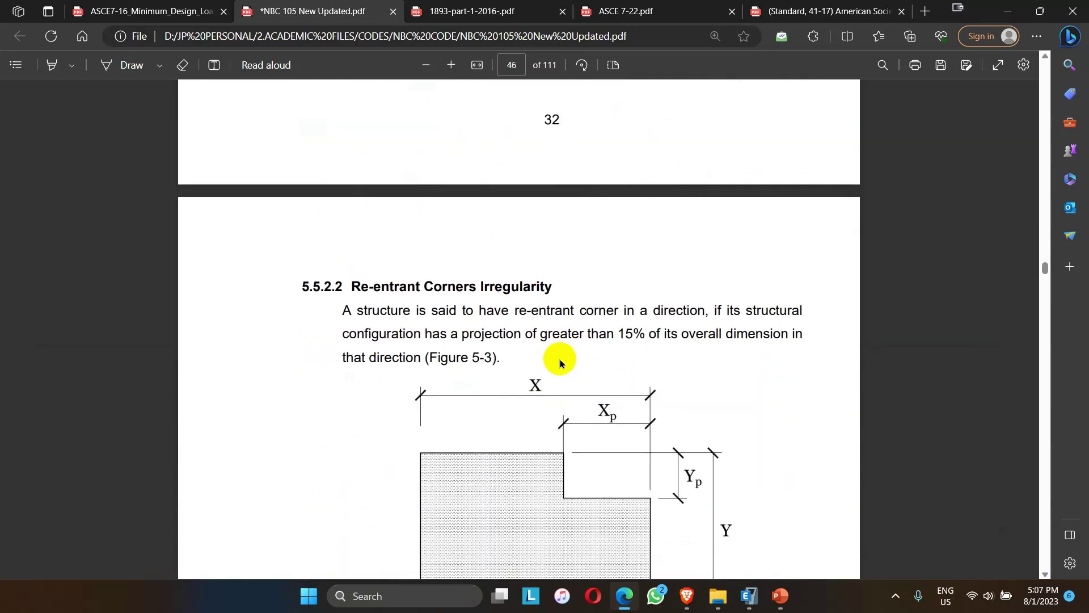
{"action": "scroll", "coordinate": [561, 363], "scroll_direction": "down", "scroll_amount": 20}
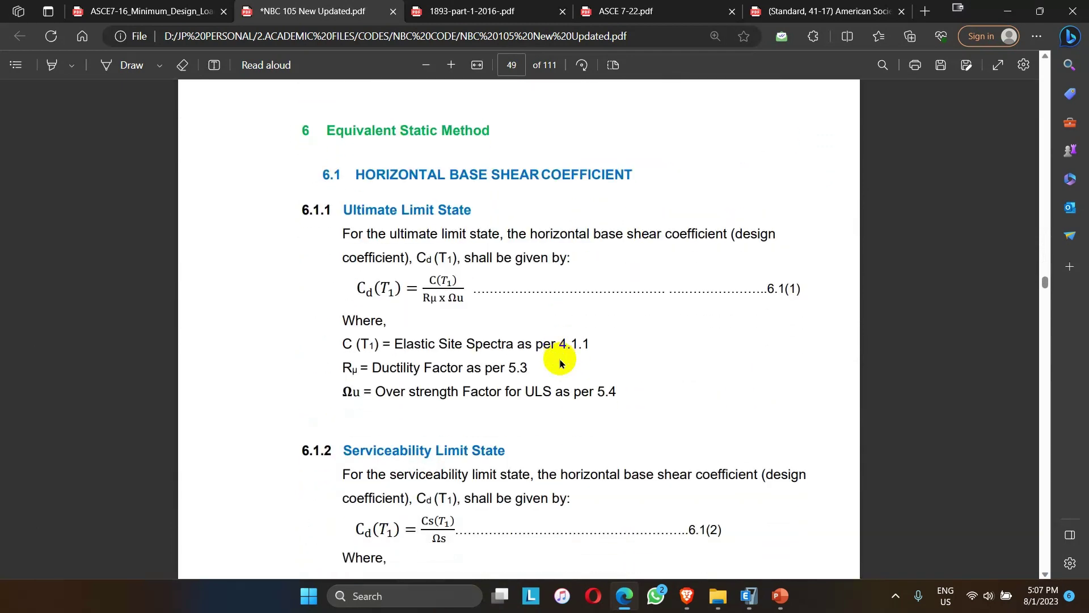
{"action": "scroll", "coordinate": [554, 359], "scroll_direction": "down", "scroll_amount": 3}
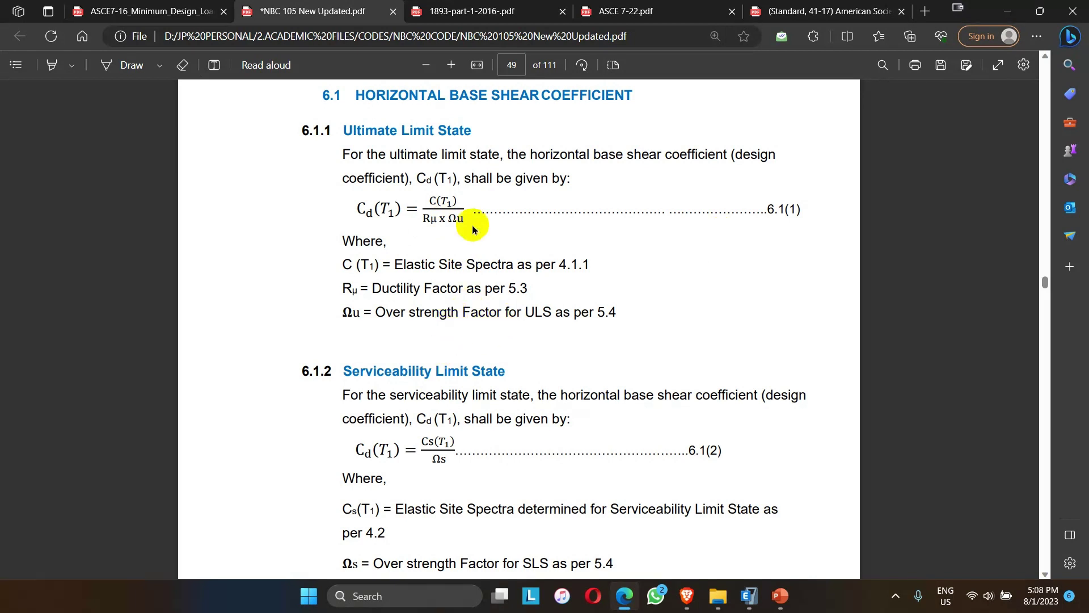
Switch to ETABS and add a seismic load pattern named EQX with IS 1893:2016 as its auto lateral load
{"action": "left_click", "coordinate": [749, 596]}
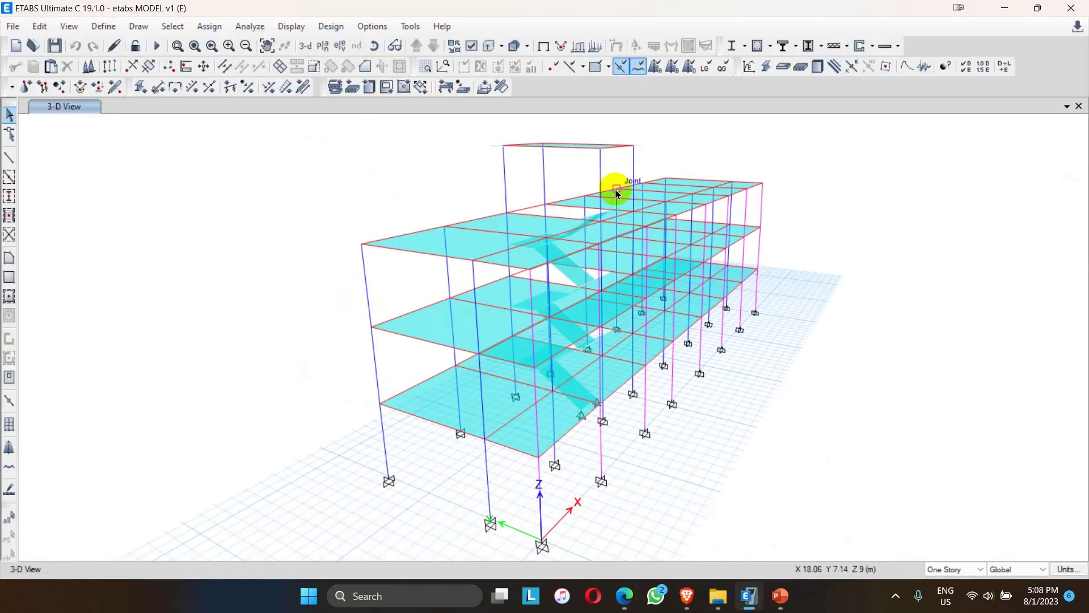
{"action": "left_click", "coordinate": [104, 27]}
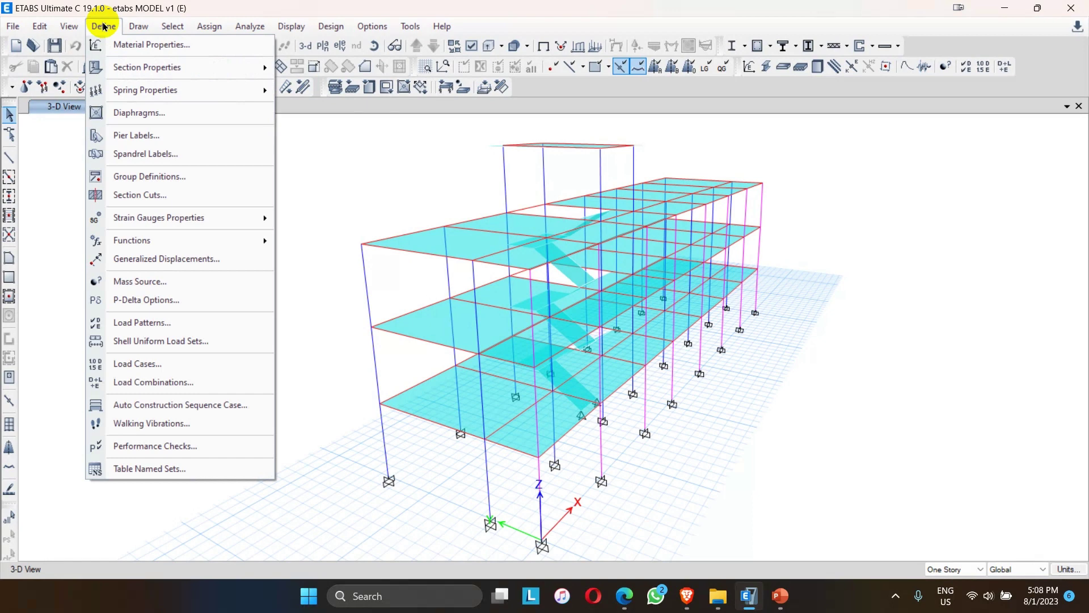
{"action": "left_click", "coordinate": [170, 322]}
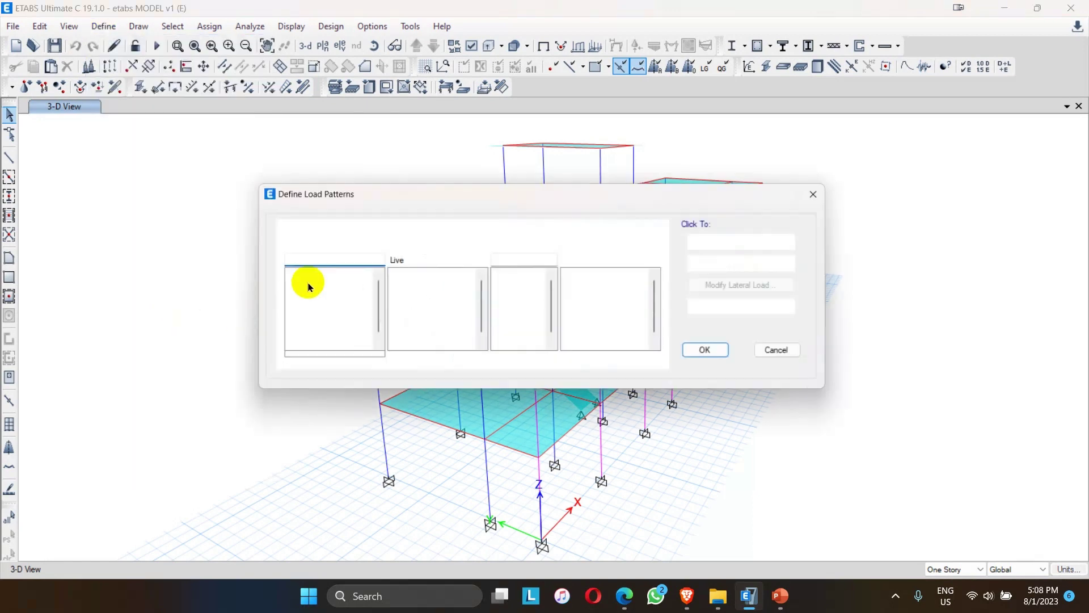
{"action": "left_click", "coordinate": [330, 321]}
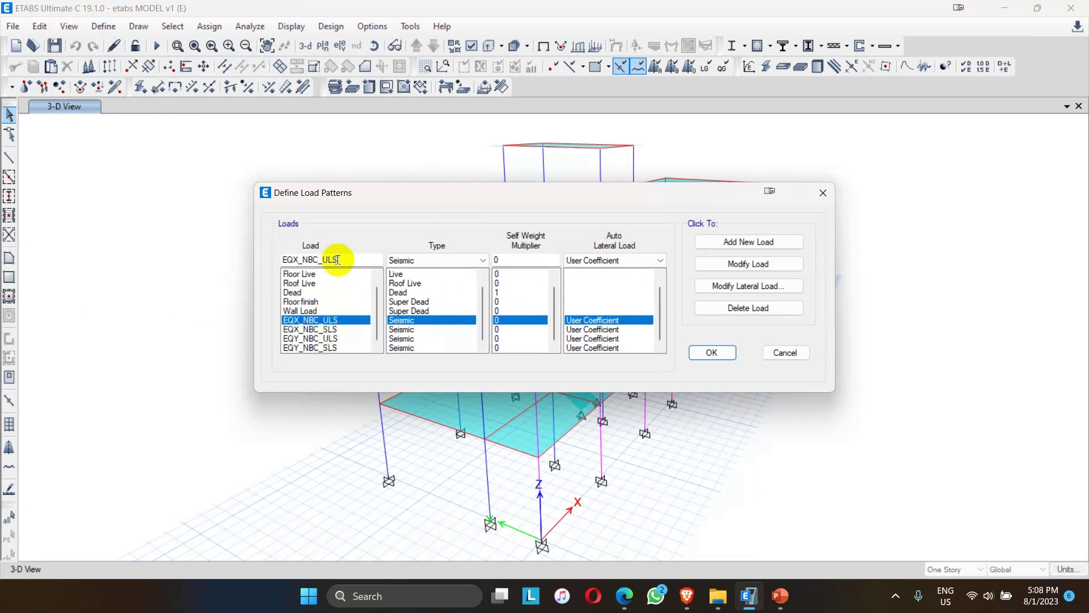
{"action": "left_click_drag", "start_coordinate": [351, 259], "coordinate": [262, 261]}
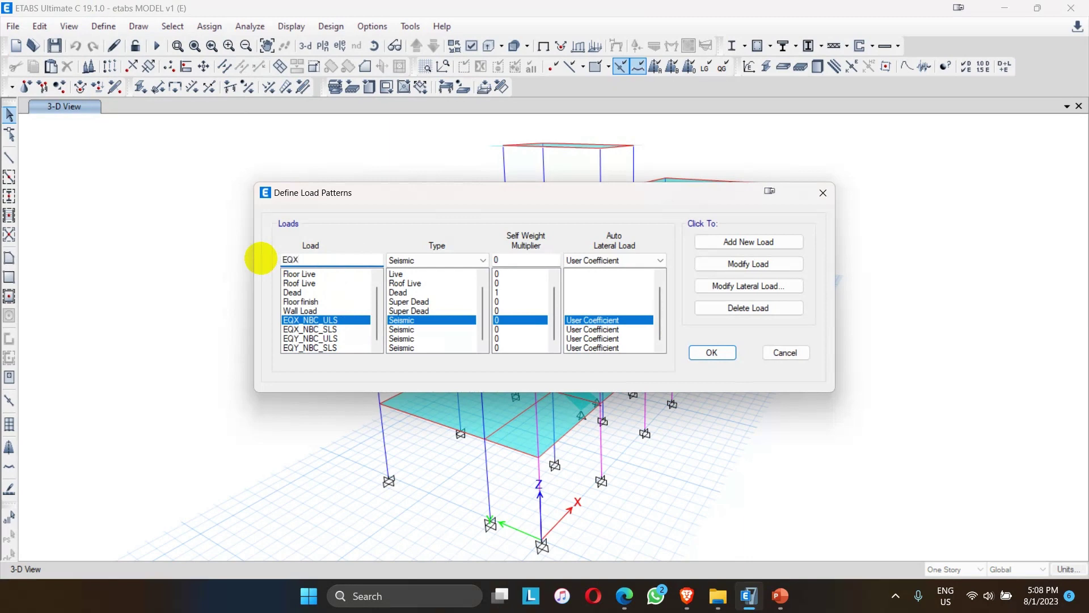
{"action": "left_click", "coordinate": [656, 260]}
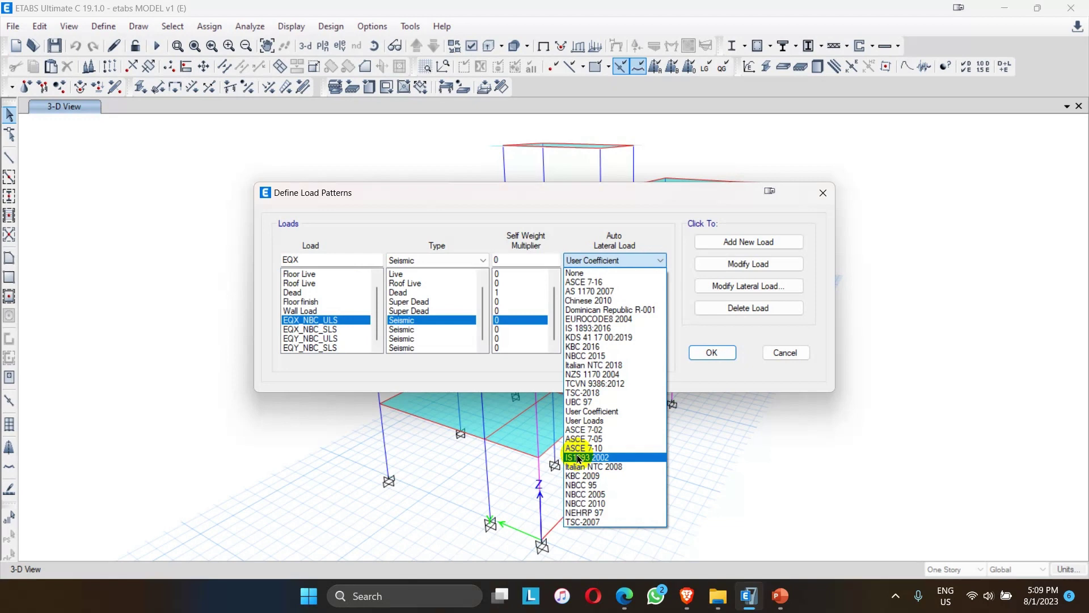
{"action": "left_click", "coordinate": [583, 328]}
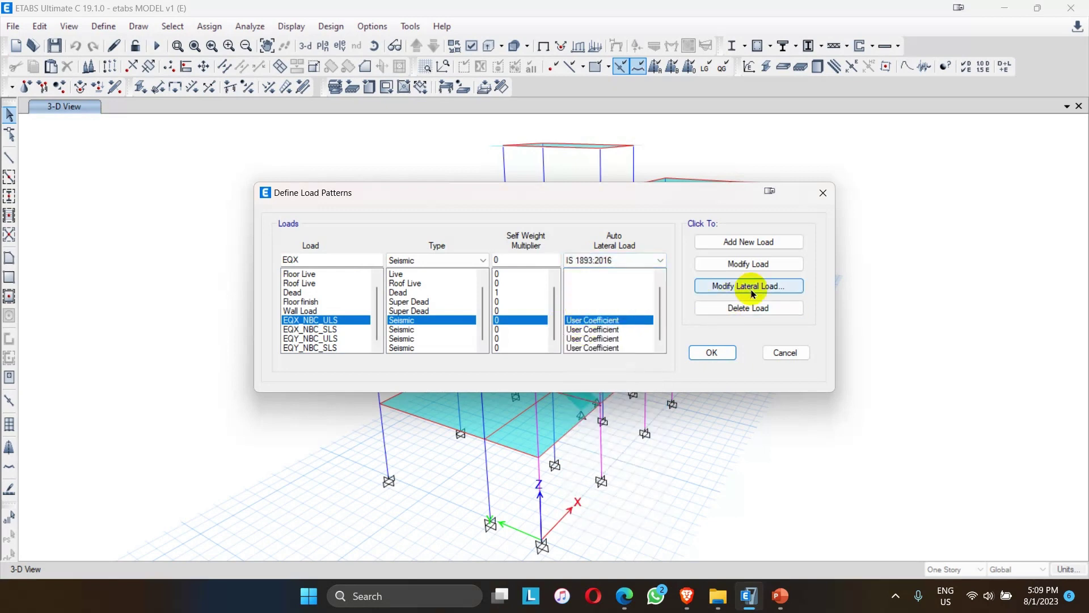
{"action": "left_click", "coordinate": [731, 242]}
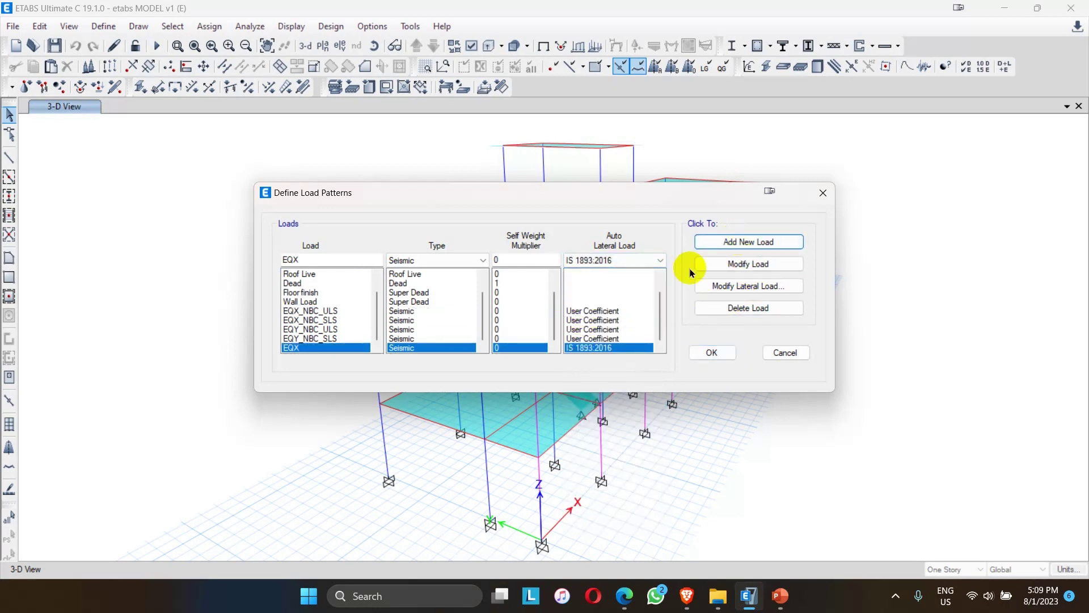
In EQX's lateral load settings, keep only X direction and its plus and minus eccentricities, excluding all Y direction options
{"action": "left_click", "coordinate": [748, 286]}
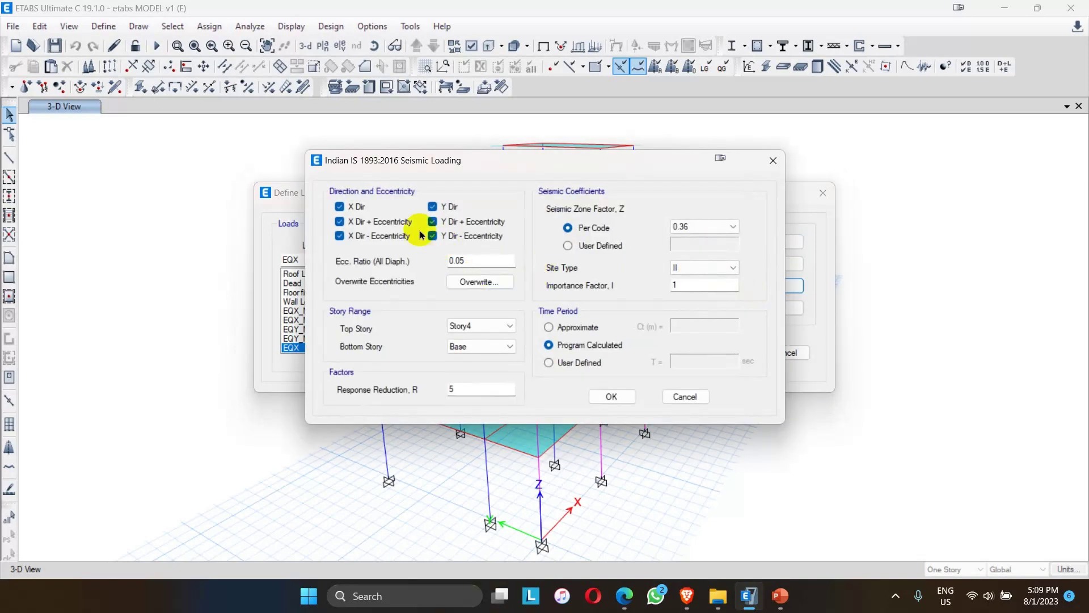
{"action": "left_click", "coordinate": [372, 225]}
{"action": "left_click", "coordinate": [433, 235]}
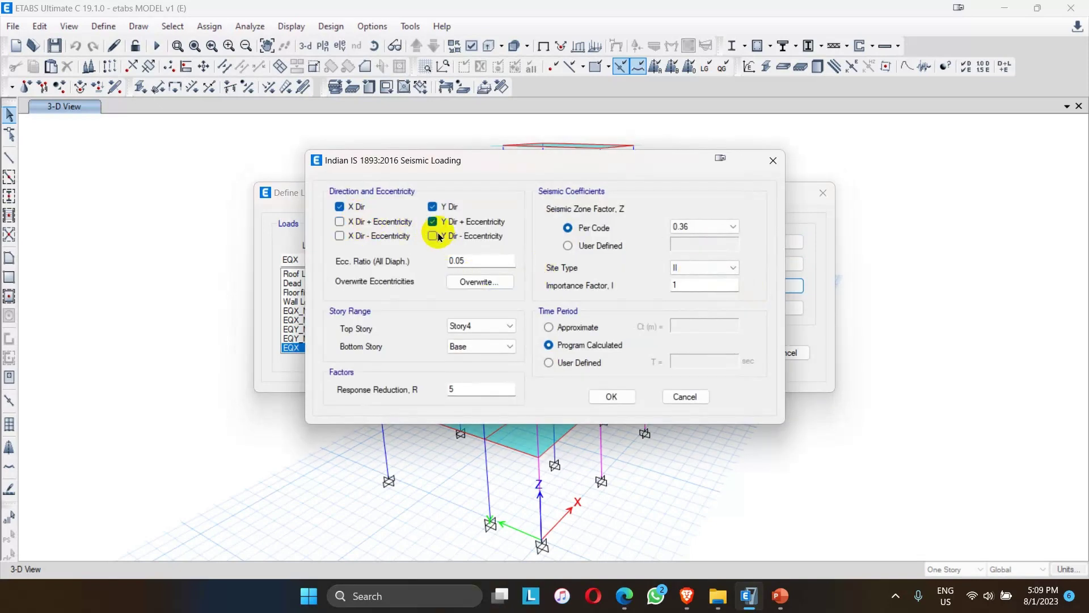
{"action": "left_click", "coordinate": [432, 221]}
{"action": "left_click", "coordinate": [432, 207]}
{"action": "left_click", "coordinate": [340, 221]}
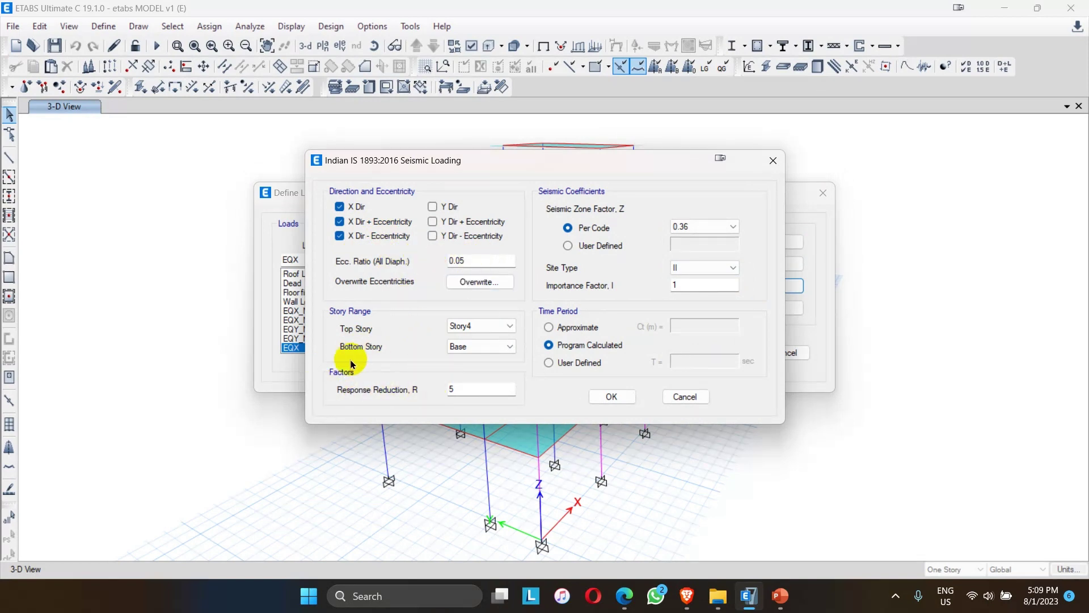
Examine the response reduction factor R and site type in the IS 1893:2016 seismic loading settings, and leave them without saving
{"action": "left_click", "coordinate": [460, 389]}
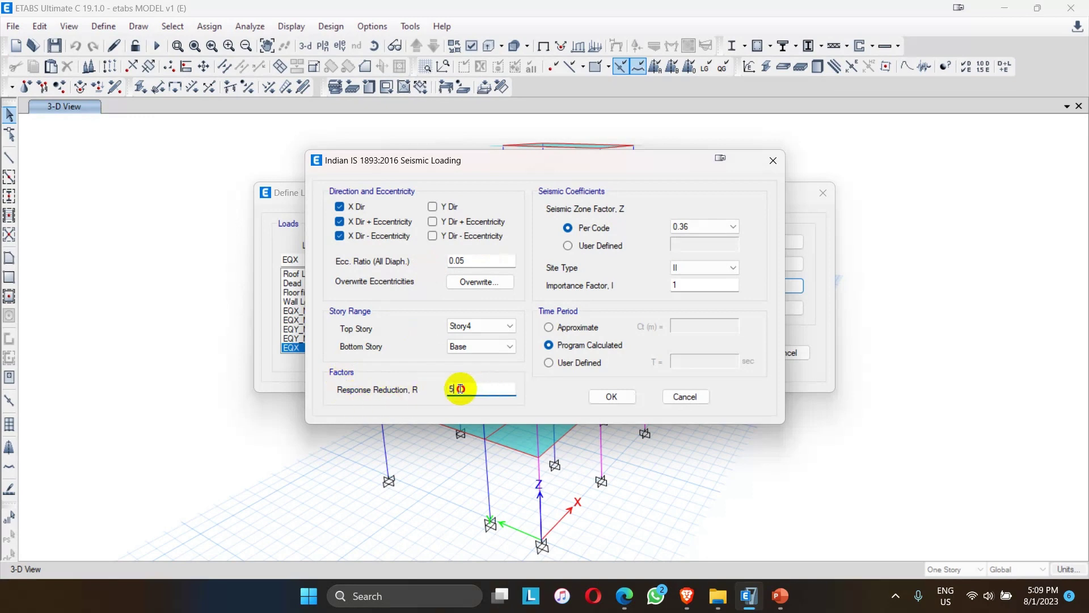
{"action": "left_click_drag", "start_coordinate": [461, 388], "coordinate": [438, 389]}
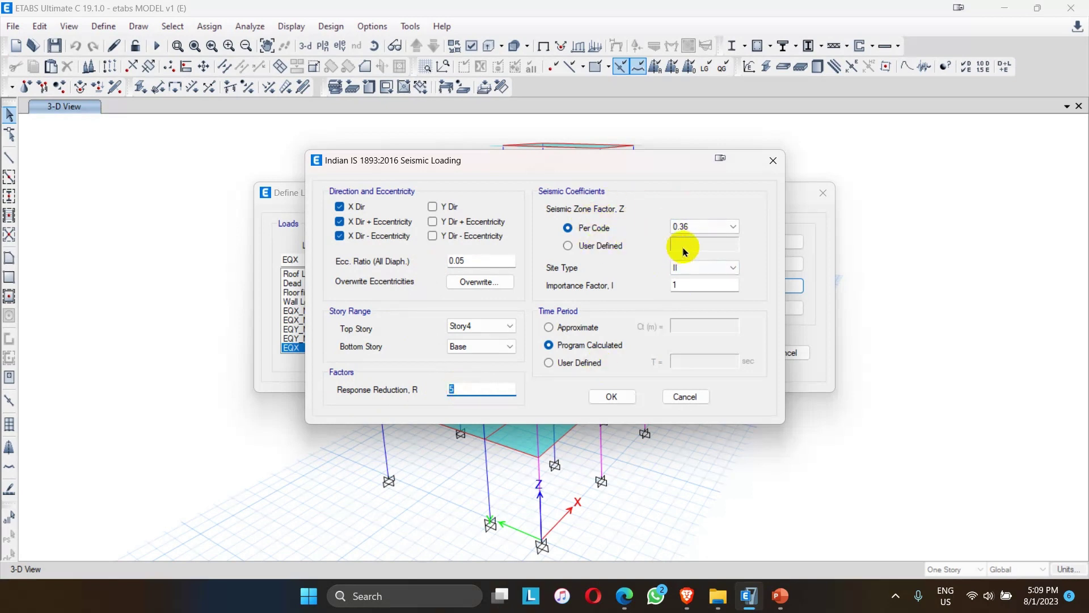
{"action": "left_click", "coordinate": [733, 265]}
{"action": "left_click", "coordinate": [733, 267]}
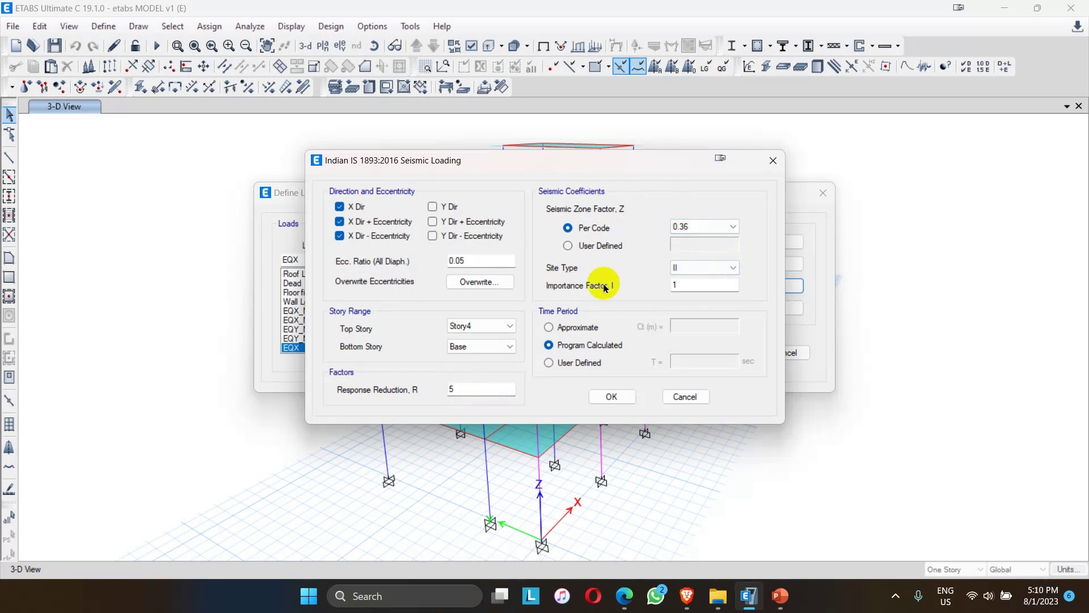
{"action": "double_click", "coordinate": [463, 386]}
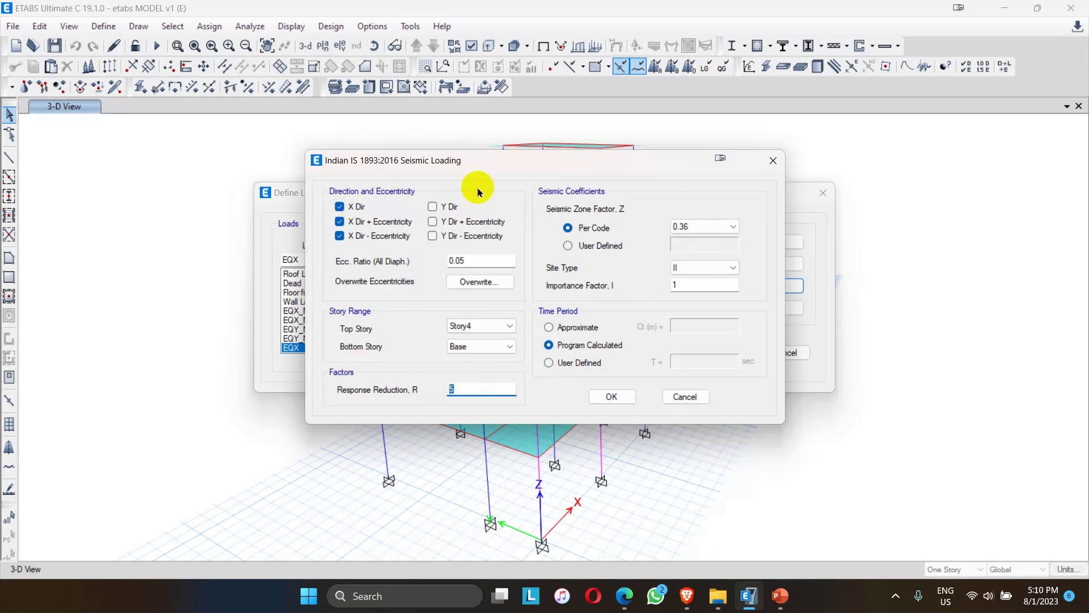
{"action": "left_click", "coordinate": [668, 398]}
Add another seismic load pattern named EQX-ASCE based on the EQX entry
{"action": "left_click", "coordinate": [309, 257]}
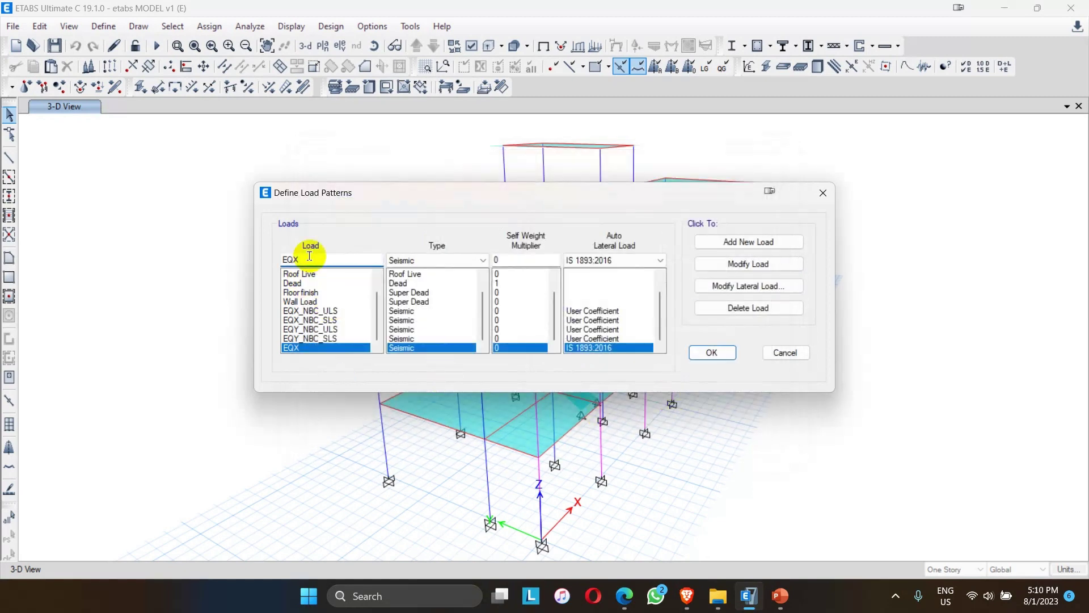
{"action": "key", "text": "BackSpace"}
{"action": "type", "text": "-ASE"}
{"action": "key", "text": "BackSpace"}
{"action": "type", "text": "CE"}
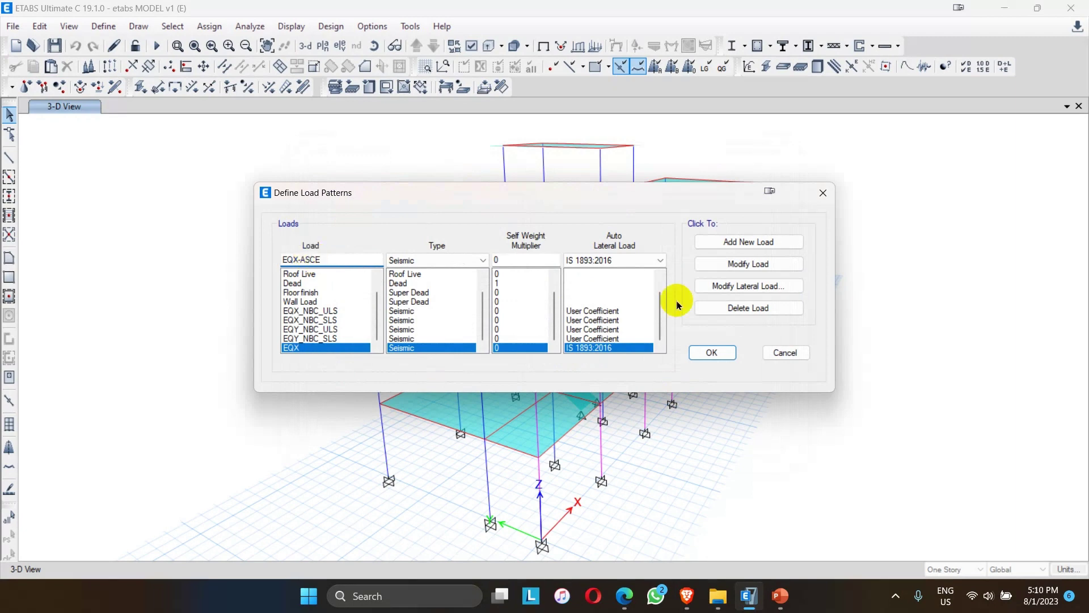
{"action": "left_click", "coordinate": [737, 242]}
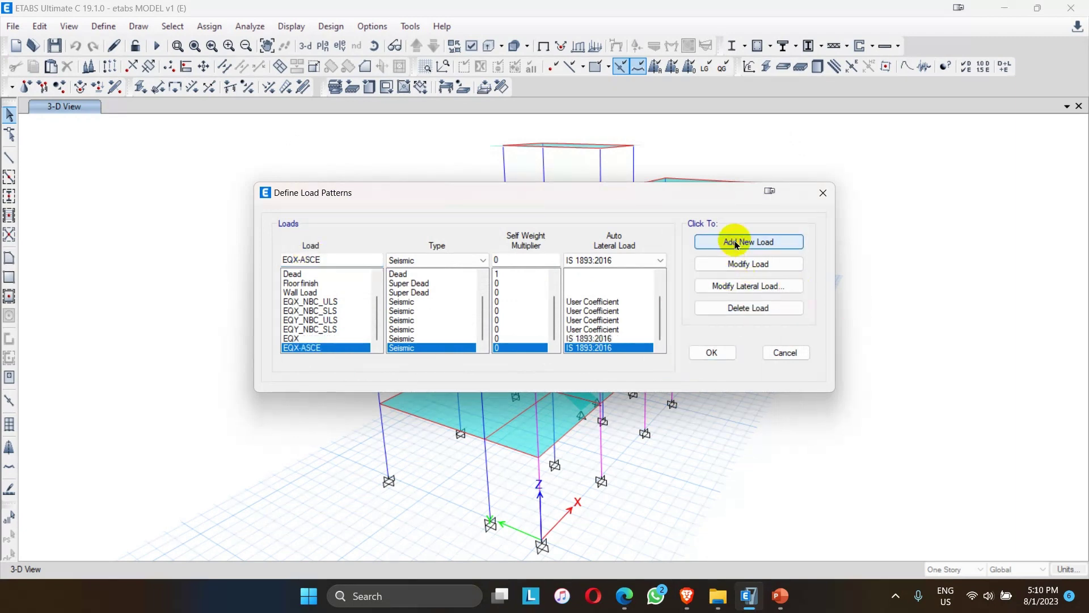
{"action": "left_click", "coordinate": [751, 287]}
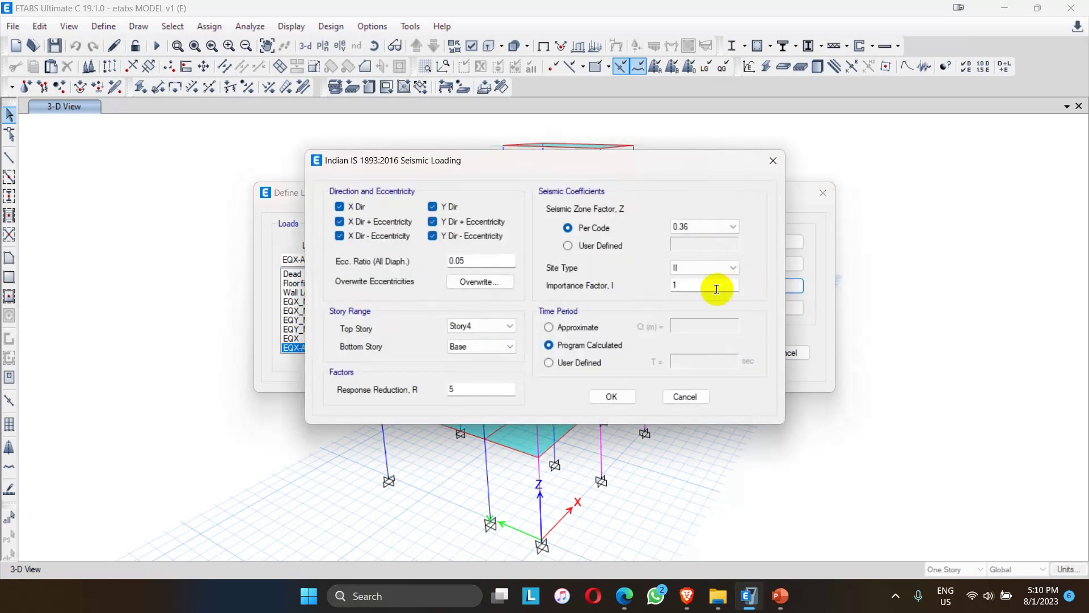
{"action": "left_click", "coordinate": [685, 395]}
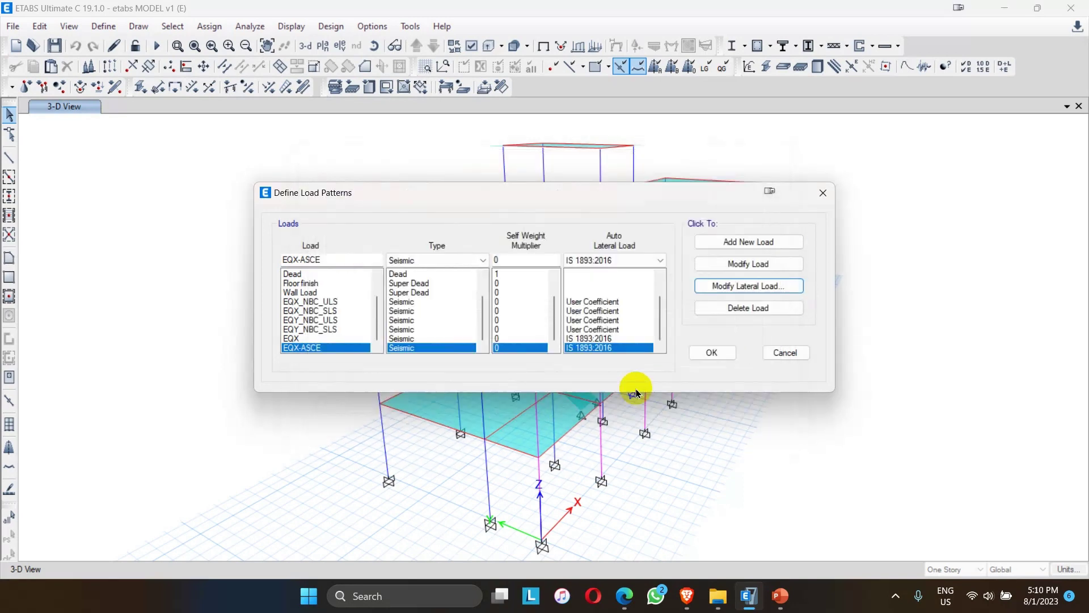
{"action": "left_click", "coordinate": [659, 260]}
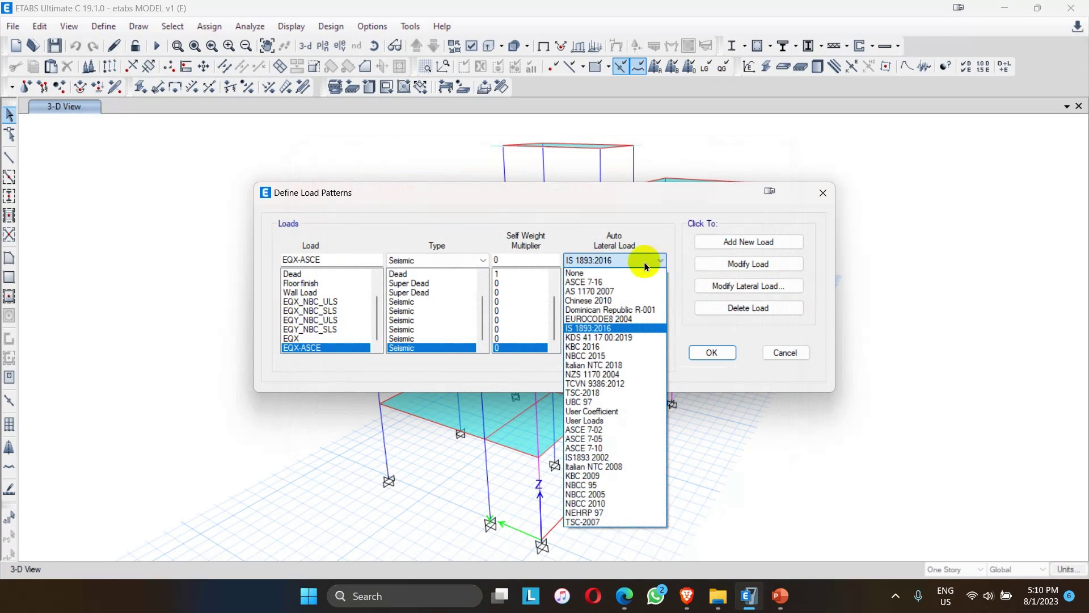
{"action": "left_click", "coordinate": [603, 281]}
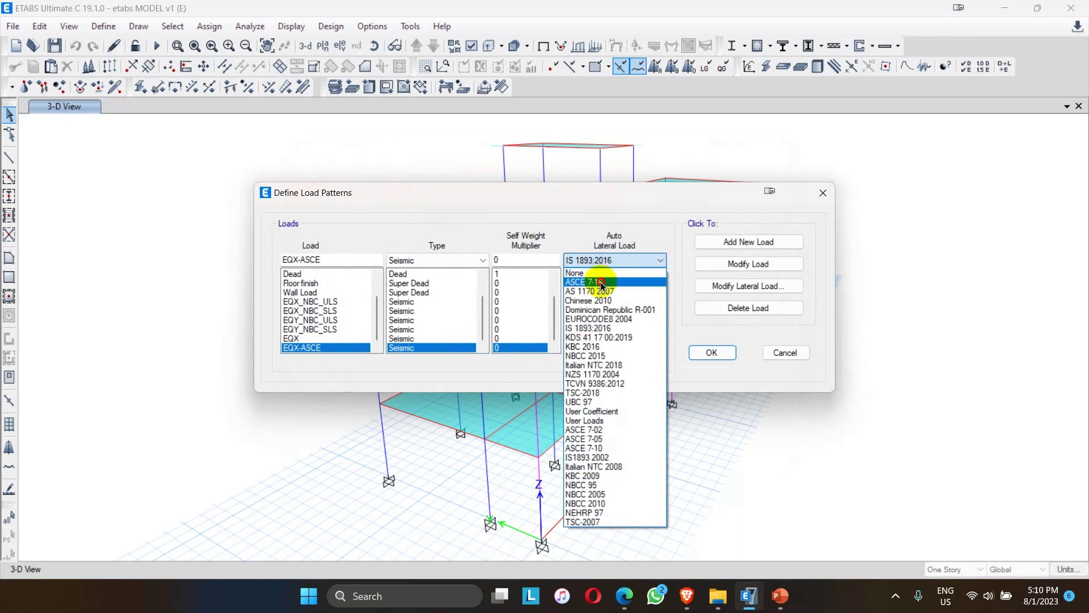
{"action": "left_click", "coordinate": [728, 287]}
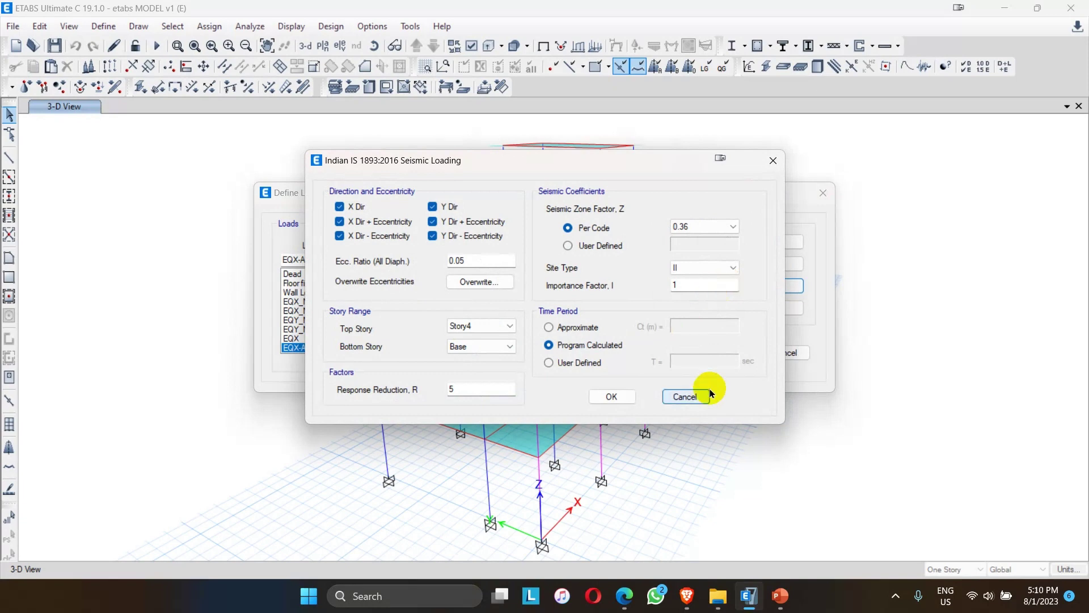
{"action": "left_click", "coordinate": [685, 396]}
{"action": "left_click", "coordinate": [745, 271]}
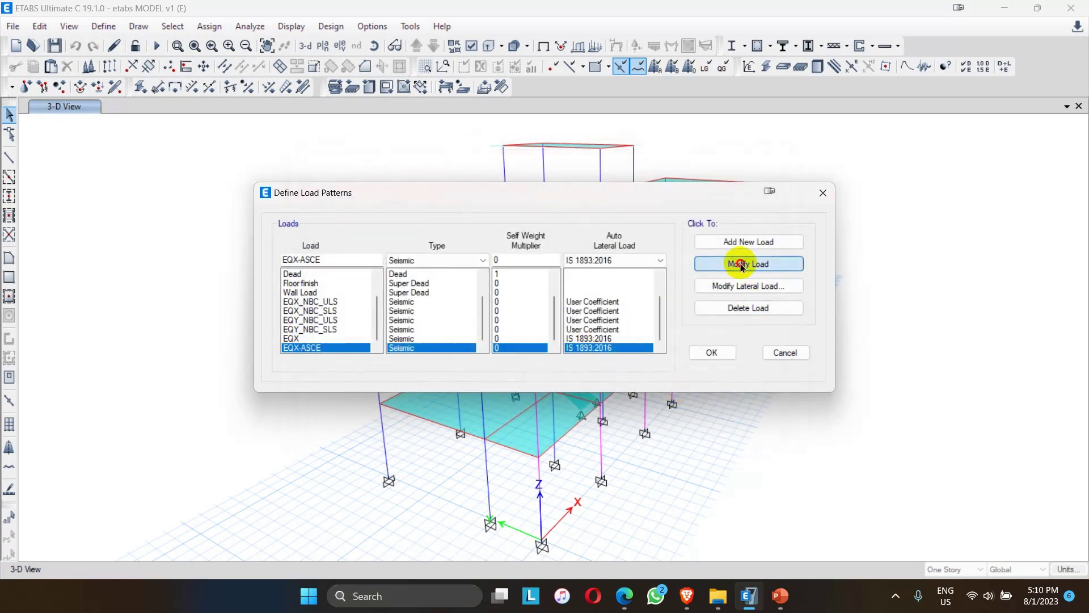
Change the auto lateral load of the EQX-ASCE pattern to ASCE 7-16 and apply the modification
{"action": "left_click", "coordinate": [660, 260]}
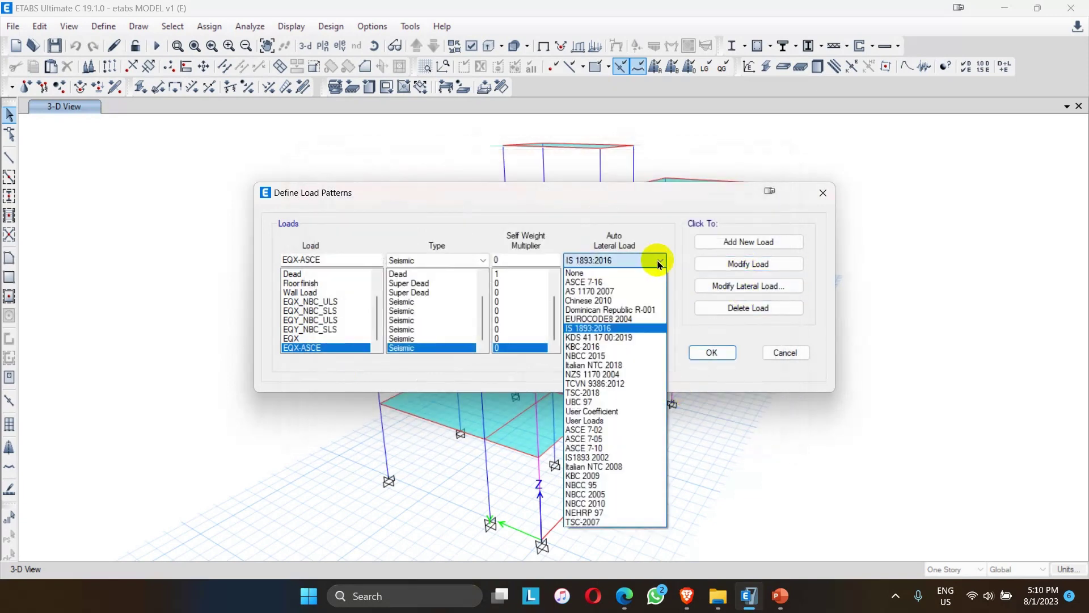
{"action": "left_click", "coordinate": [610, 282]}
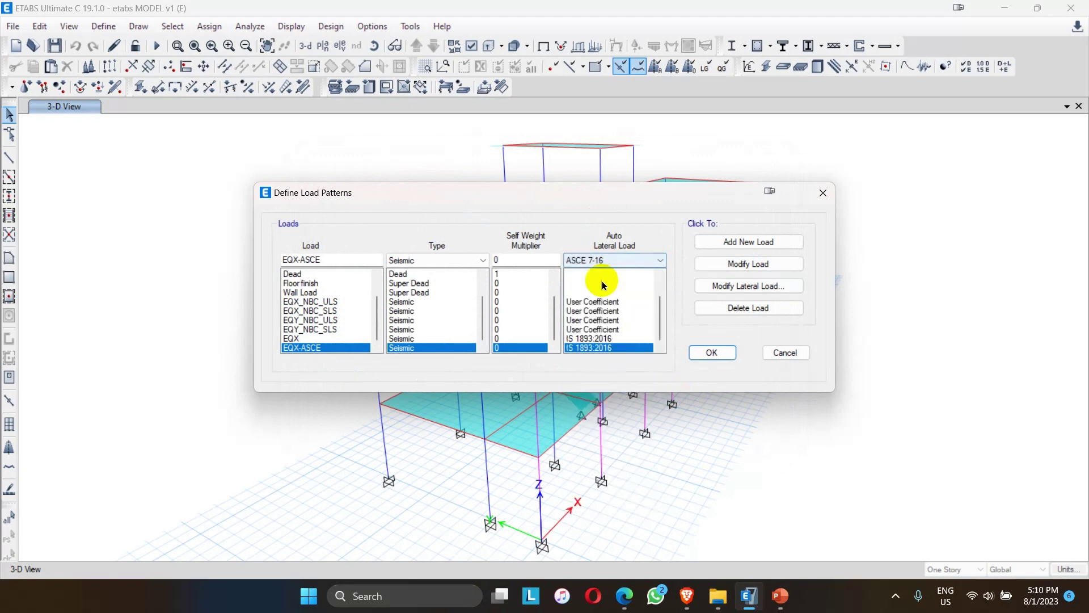
{"action": "left_click", "coordinate": [732, 264]}
Examine the response modification R, system overstrength Omega, deflection amplification Cd and occupancy importance I in EQX-ASCE's lateral load settings
{"action": "left_click", "coordinate": [745, 284]}
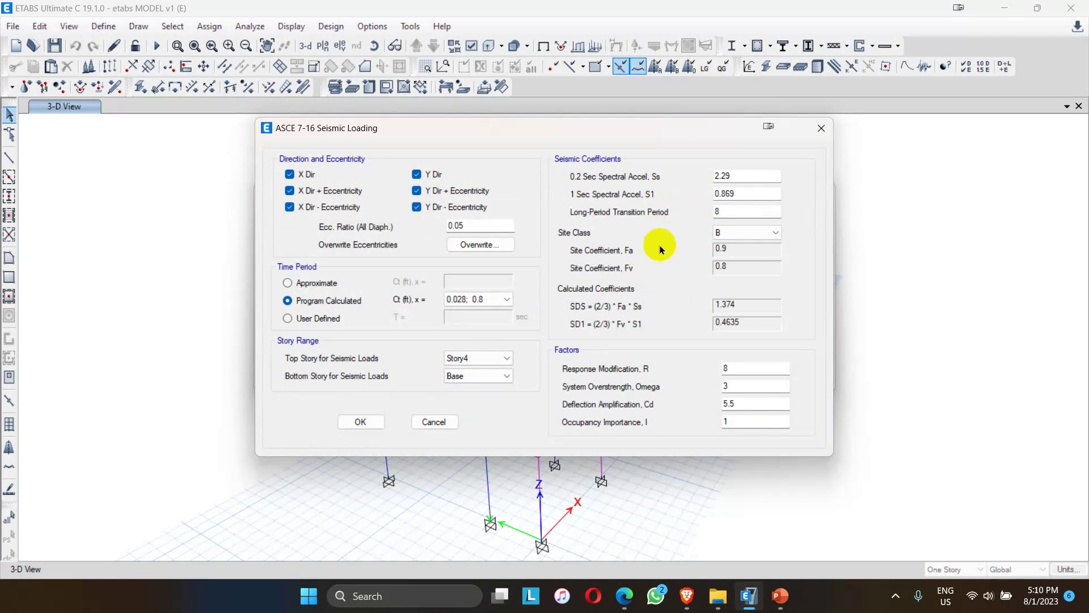
{"action": "double_click", "coordinate": [723, 369]}
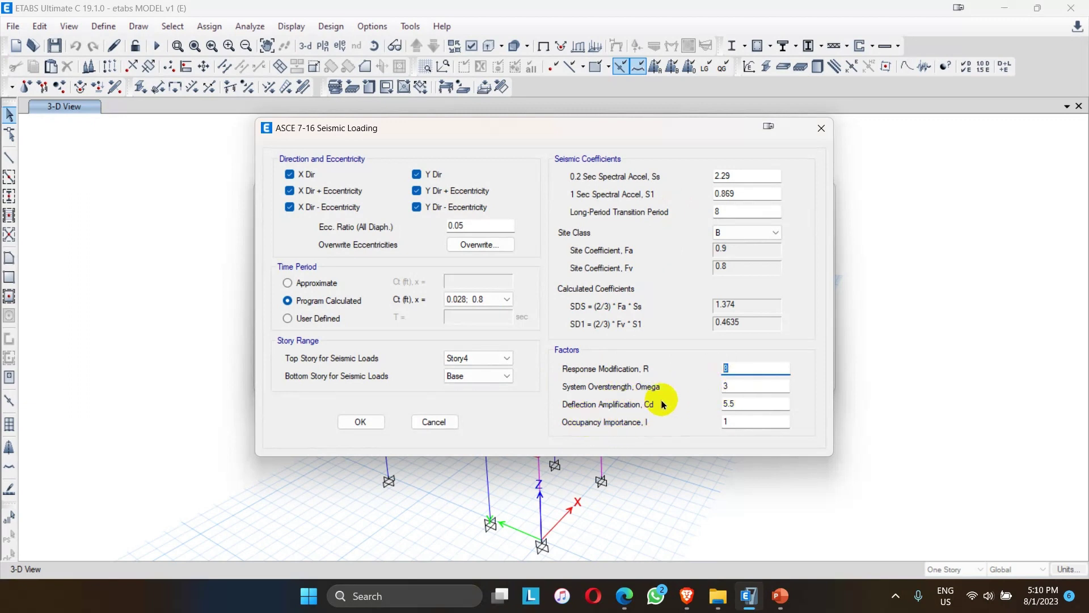
{"action": "double_click", "coordinate": [736, 419]}
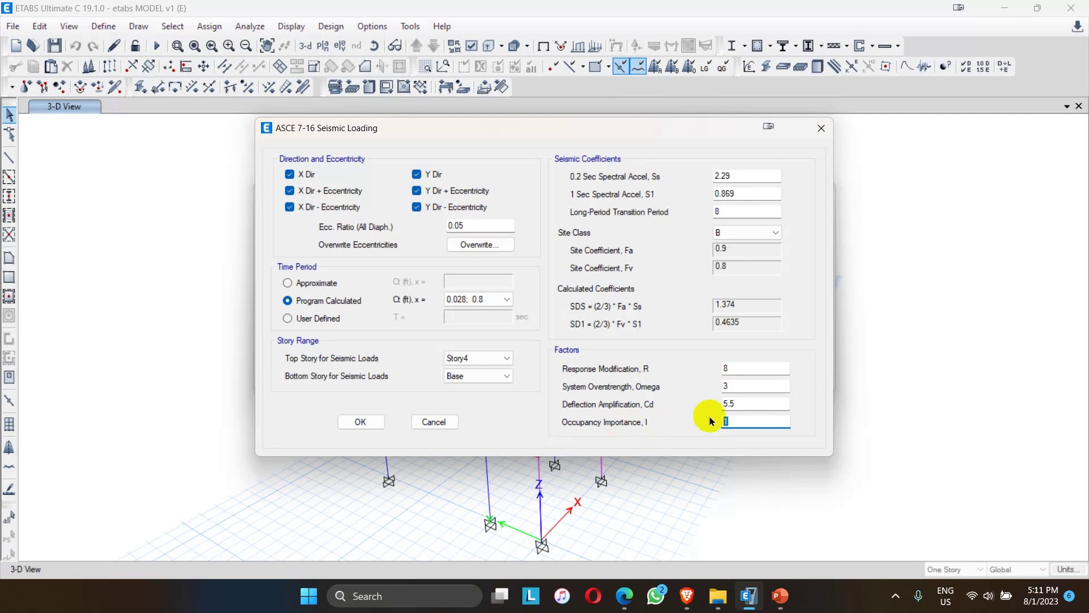
{"action": "double_click", "coordinate": [733, 385]}
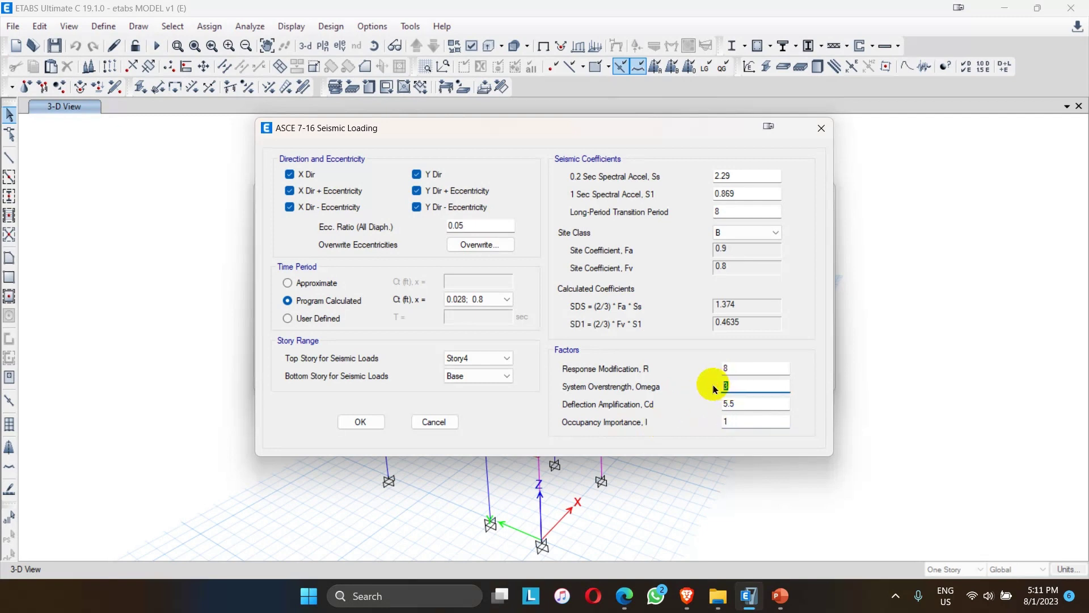
{"action": "double_click", "coordinate": [742, 405]}
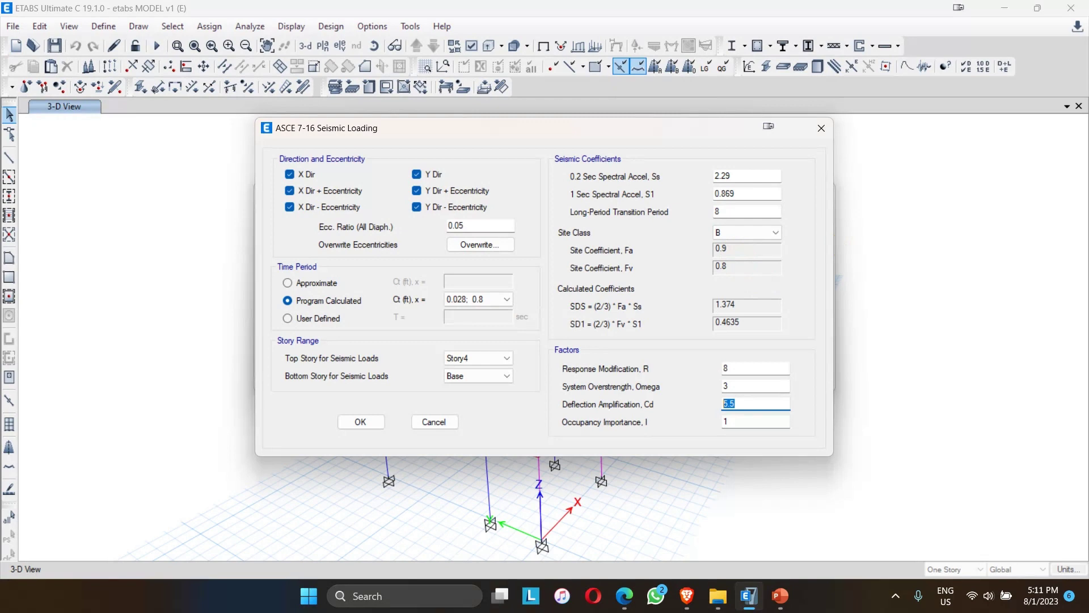
{"action": "left_click", "coordinate": [476, 508]}
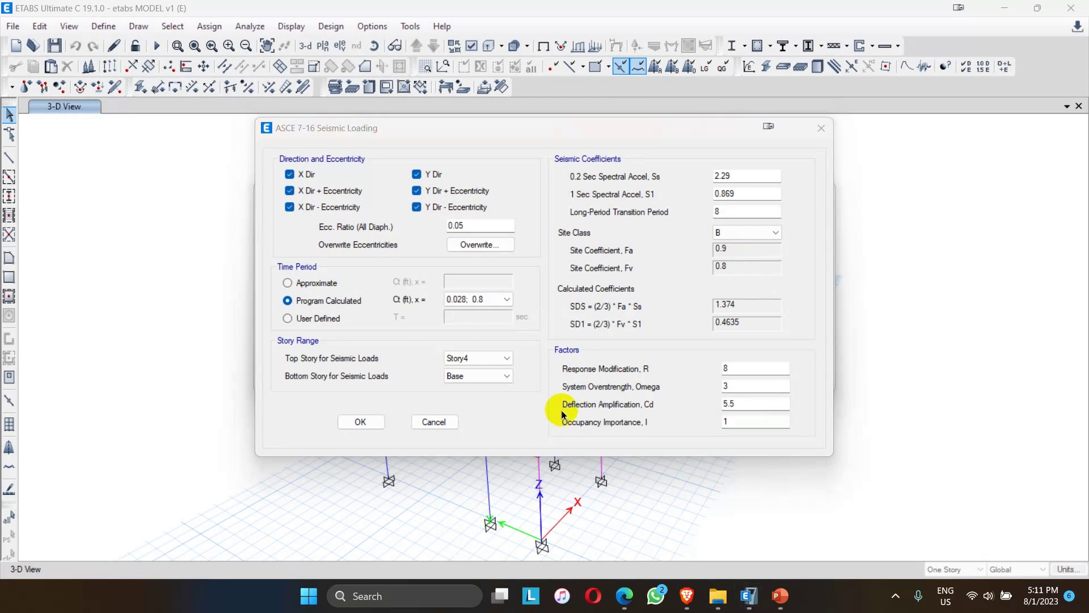